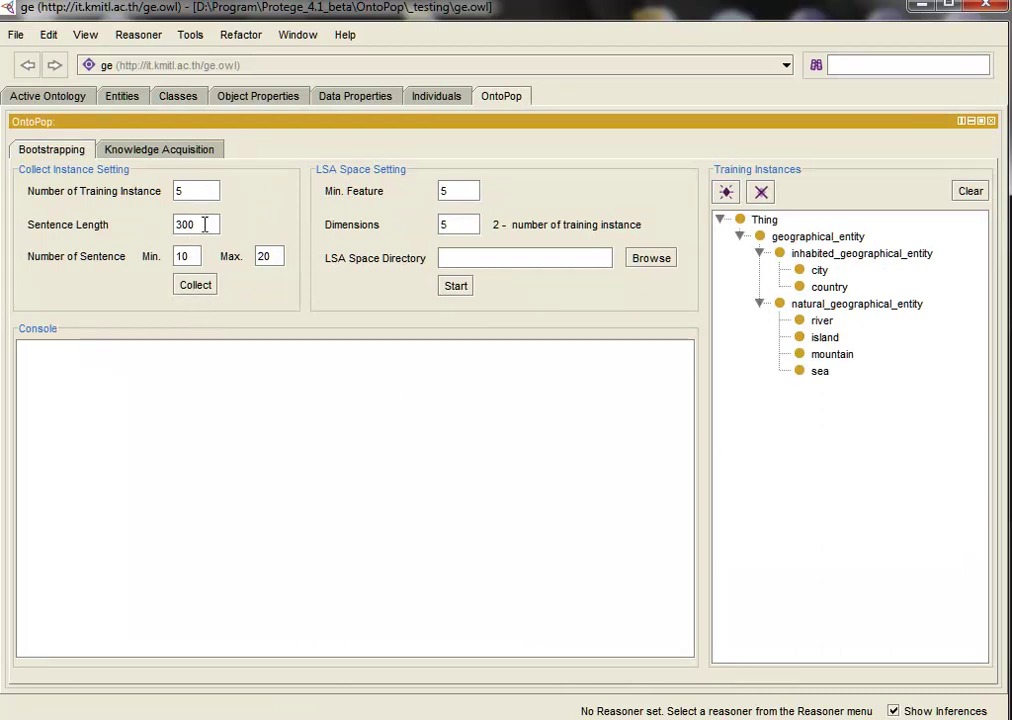
# Collect the training instances with the existing settings and add Bangkok as a training instance of the city concept.
pyautogui.click(207, 286)
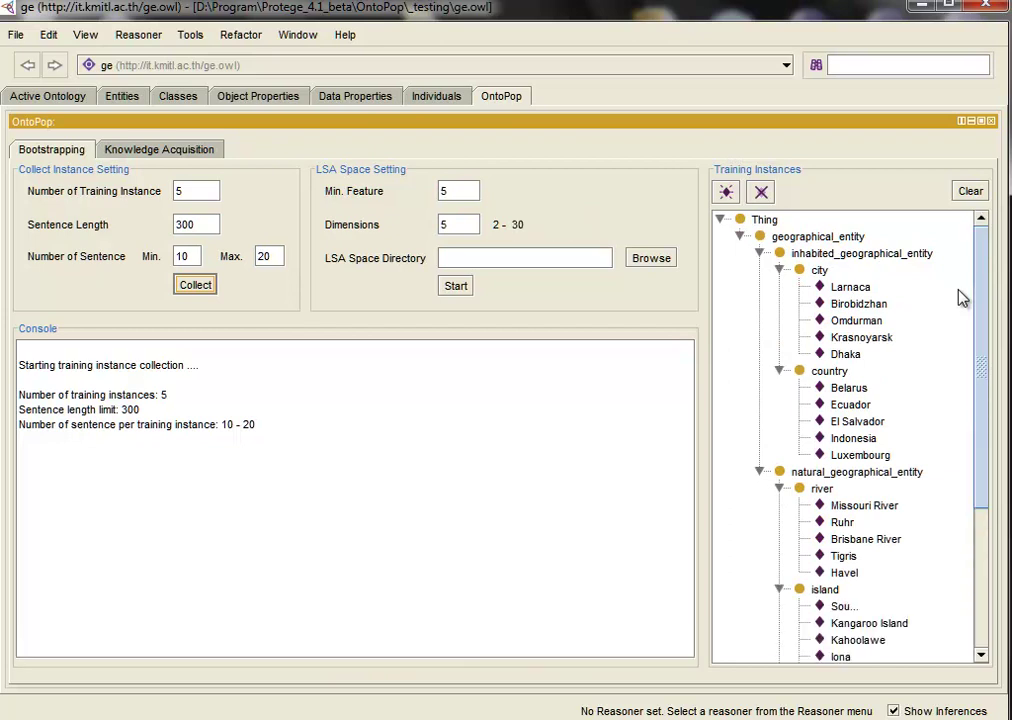
pyautogui.moveTo(978, 285)
pyautogui.mouseDown()
pyautogui.moveTo(985, 300)
pyautogui.moveTo(985, 280)
pyautogui.mouseUp()
pyautogui.click(818, 271)
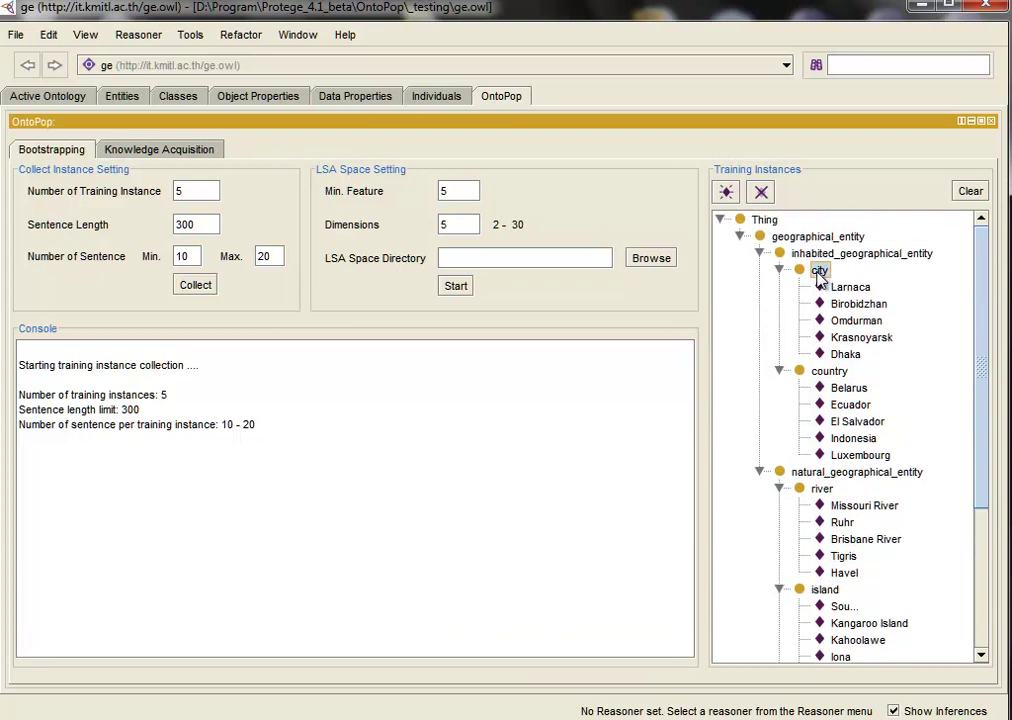
pyautogui.click(727, 191)
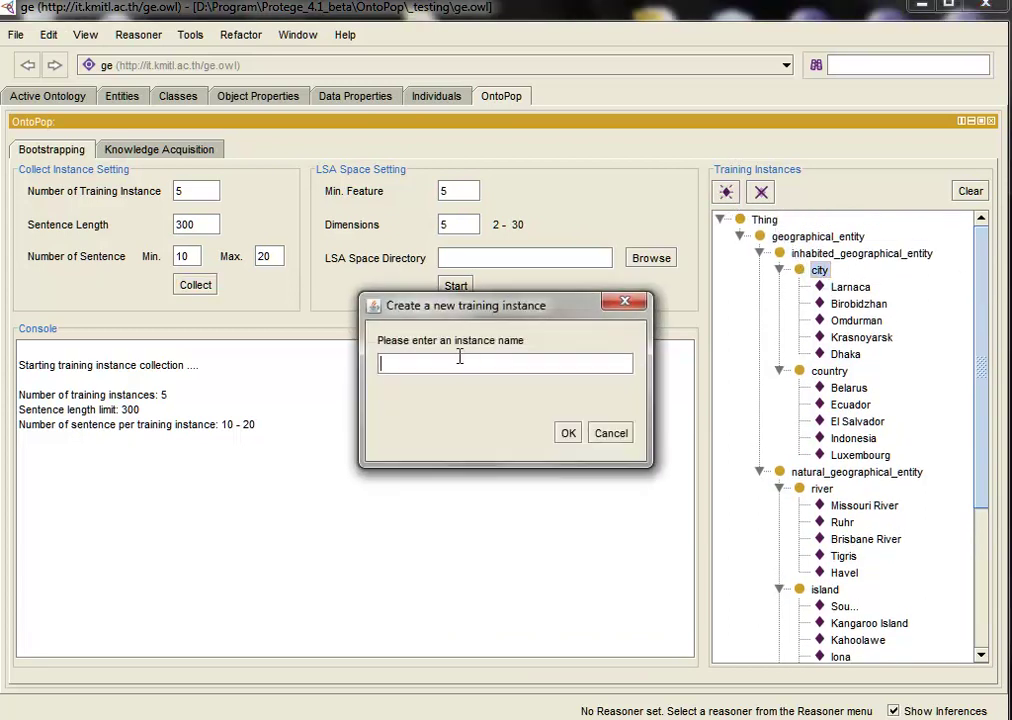
pyautogui.write('Bang')
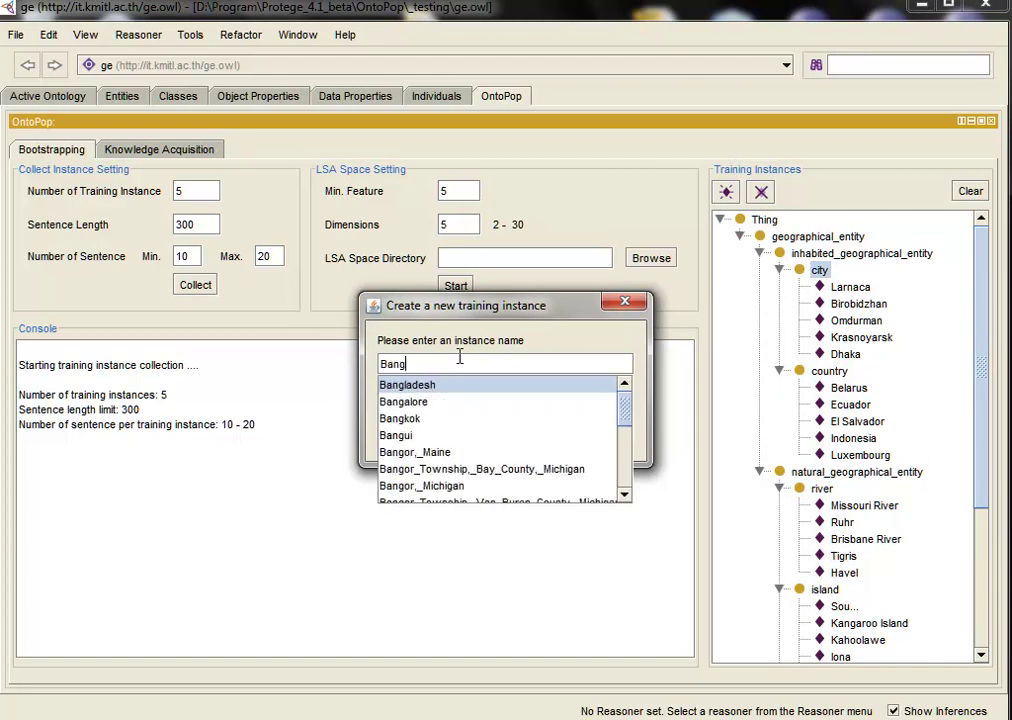
pyautogui.write('k')
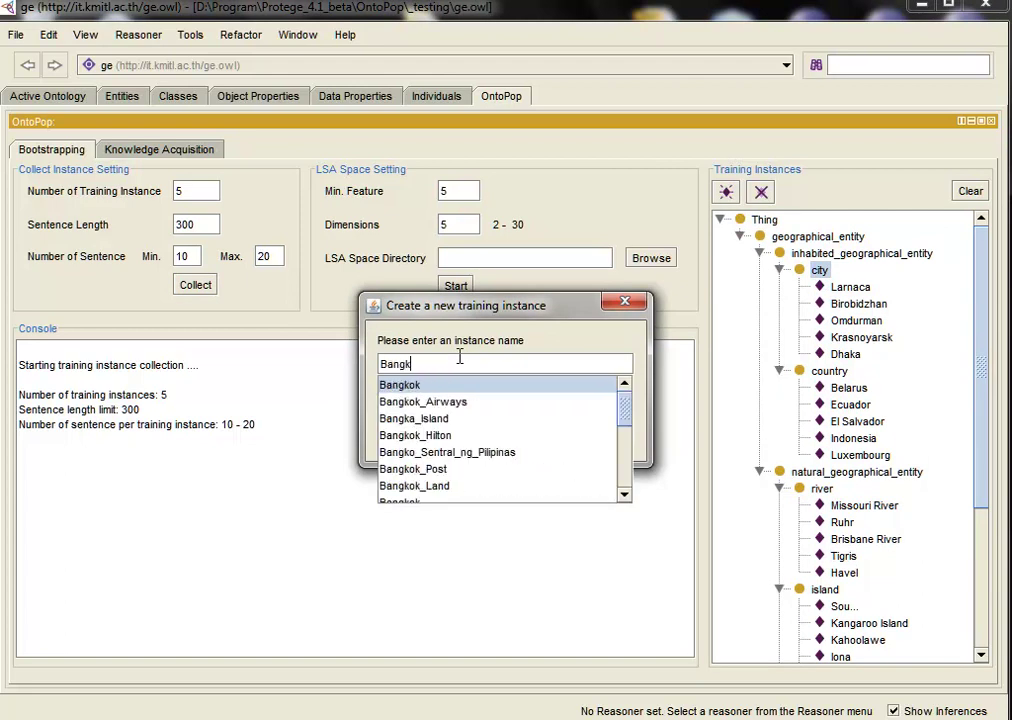
pyautogui.press('Return')
pyautogui.press('Return')
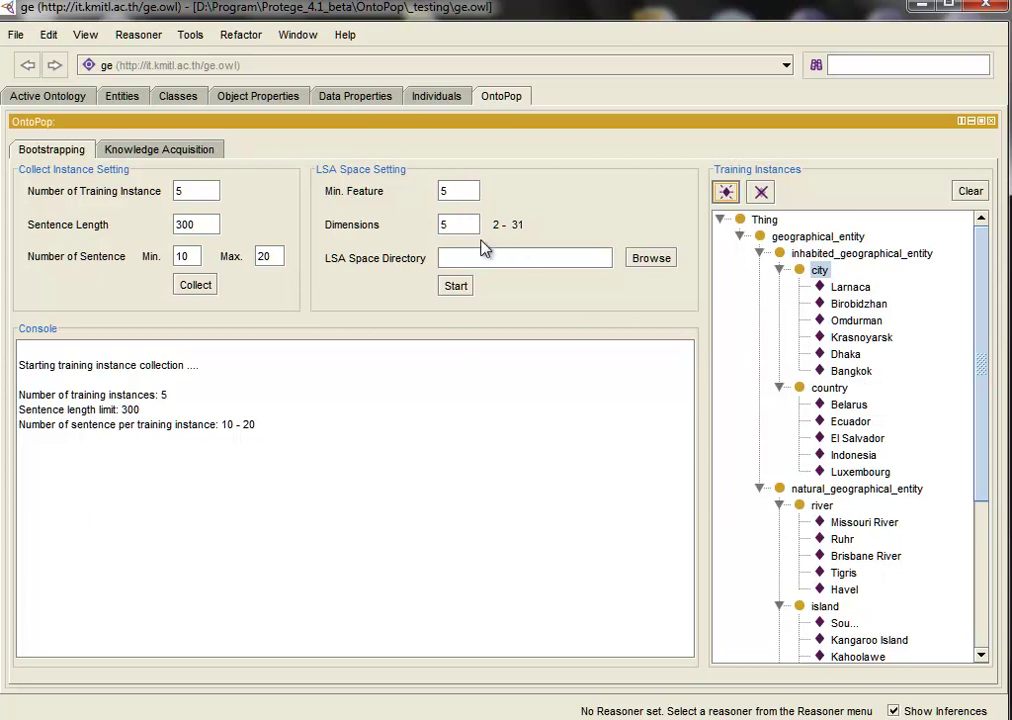
# Set the LSA space directory to D:\My Documents\LSASpace and run the bootstrapping process.
pyautogui.click(650, 259)
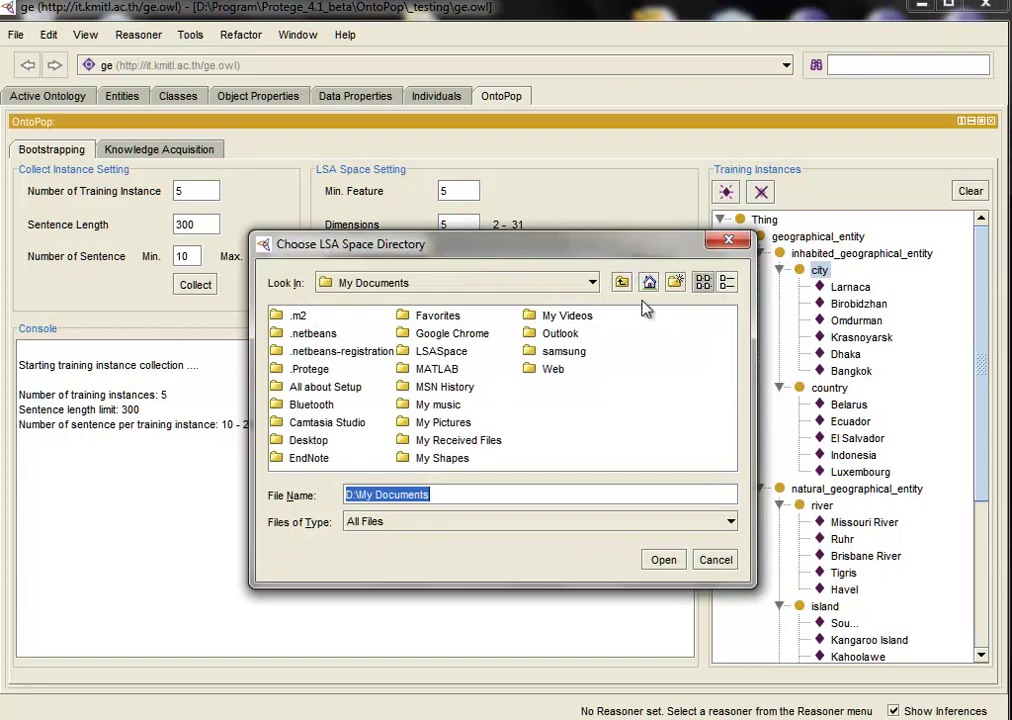
pyautogui.click(441, 351)
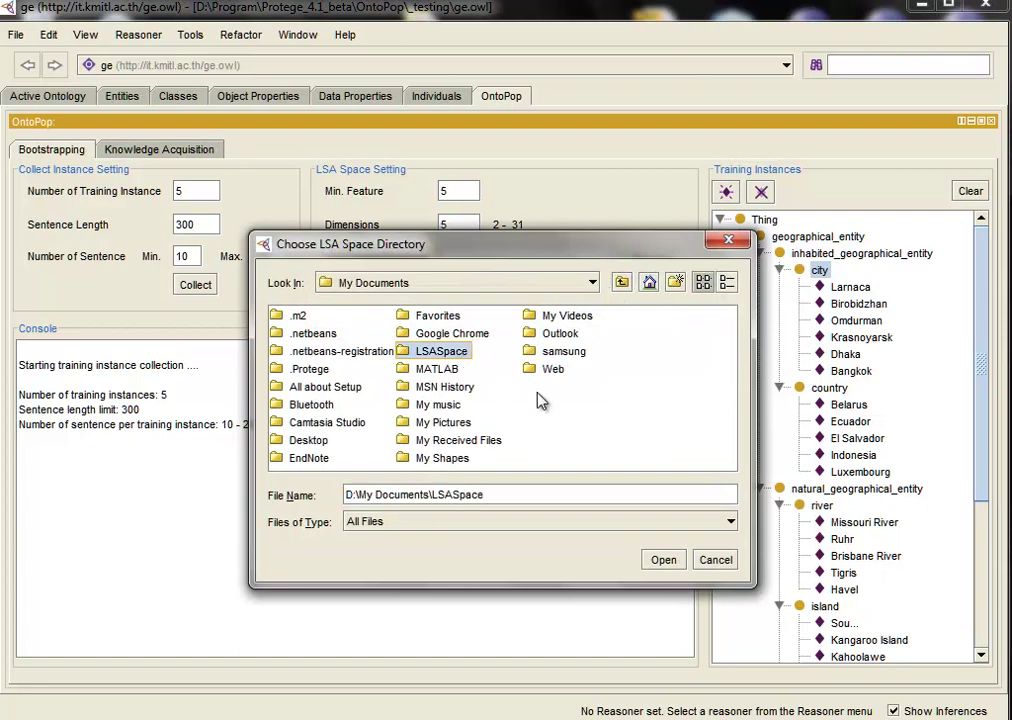
pyautogui.click(664, 560)
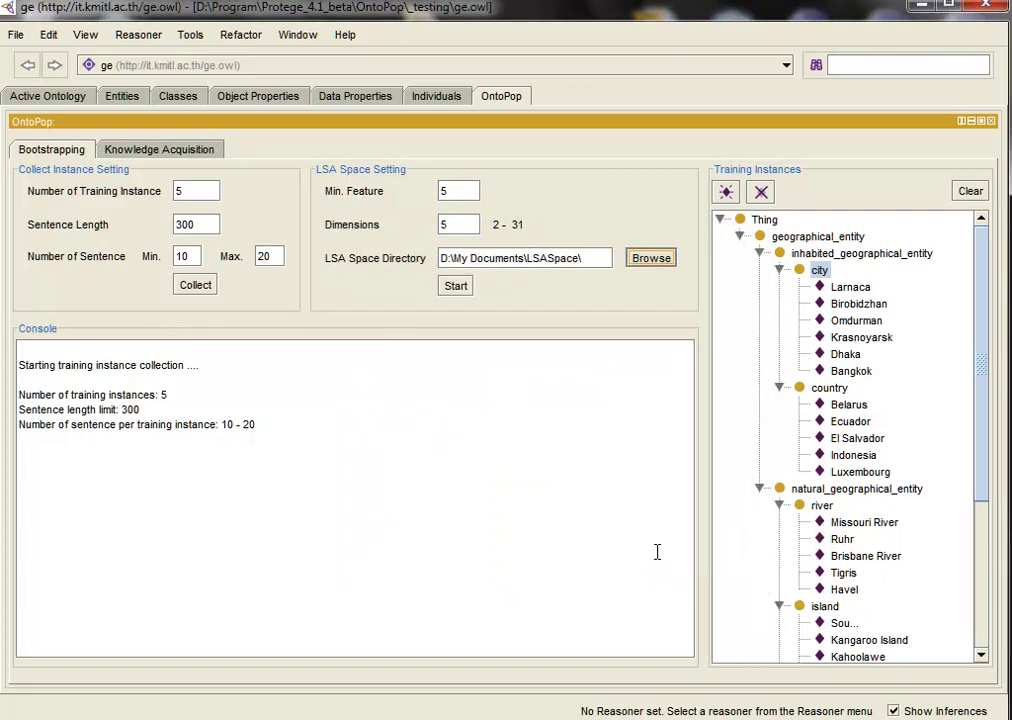
pyautogui.click(455, 287)
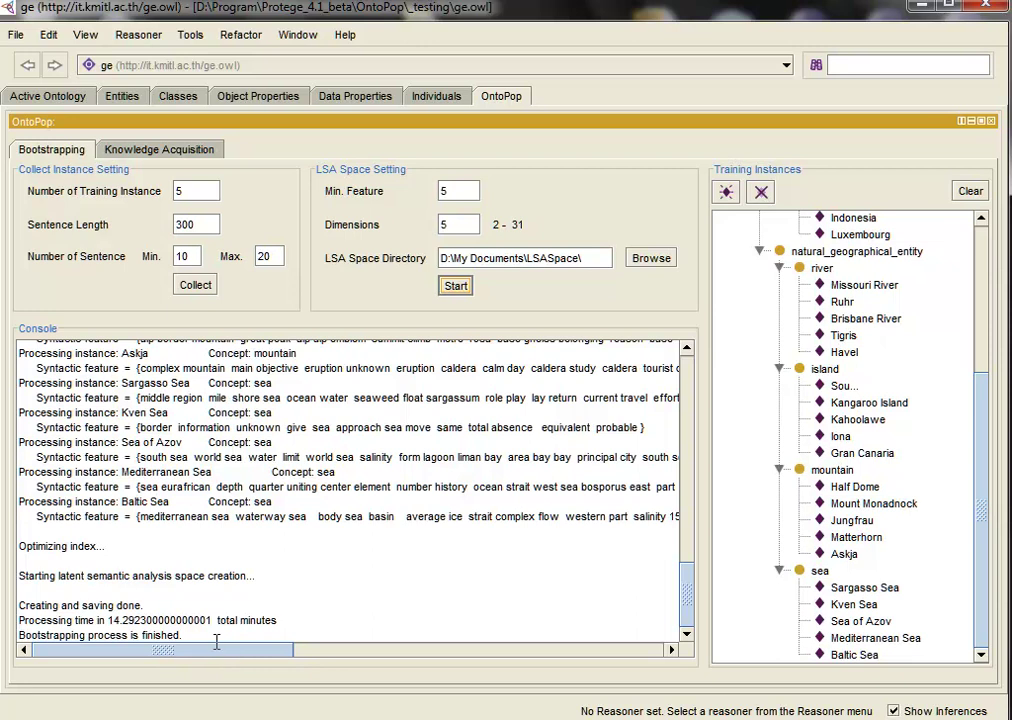
pyautogui.moveTo(203, 640); pyautogui.dragTo(3, 605)
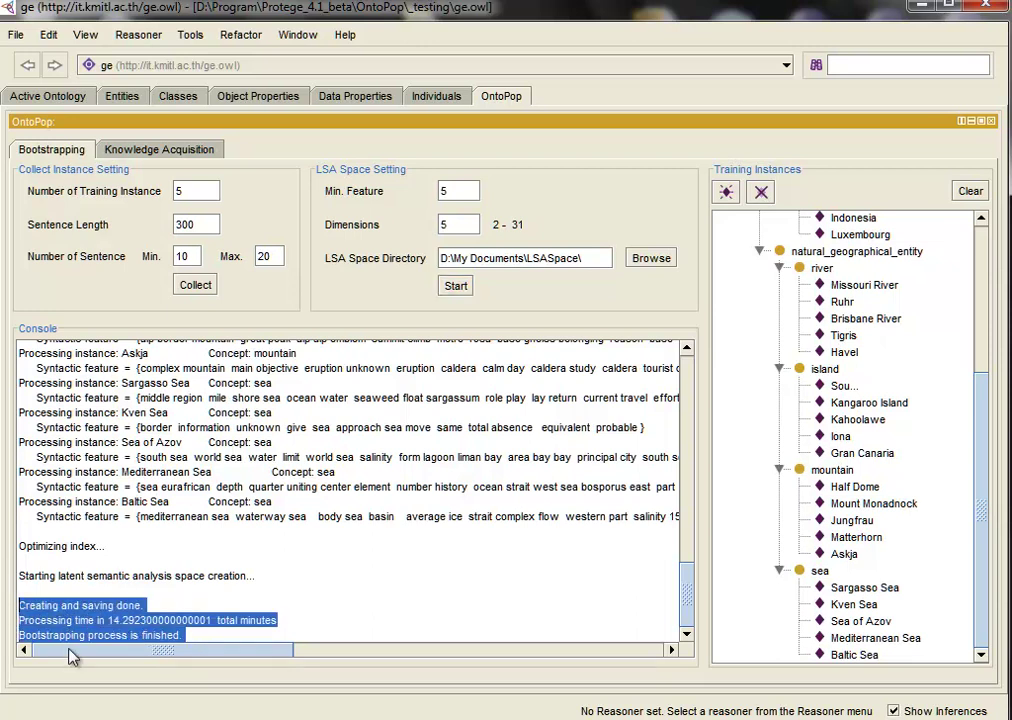
# Set the LSA space directory for knowledge acquisition to D:\My Documents\LSASpace.
pyautogui.click(155, 150)
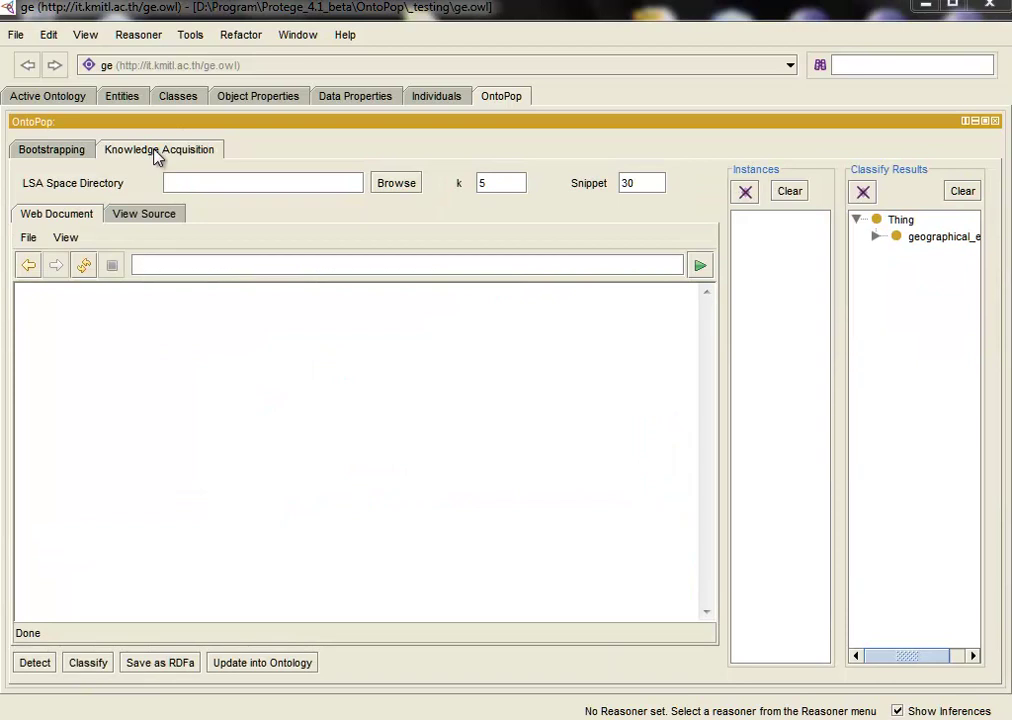
pyautogui.click(395, 187)
pyautogui.click(450, 355)
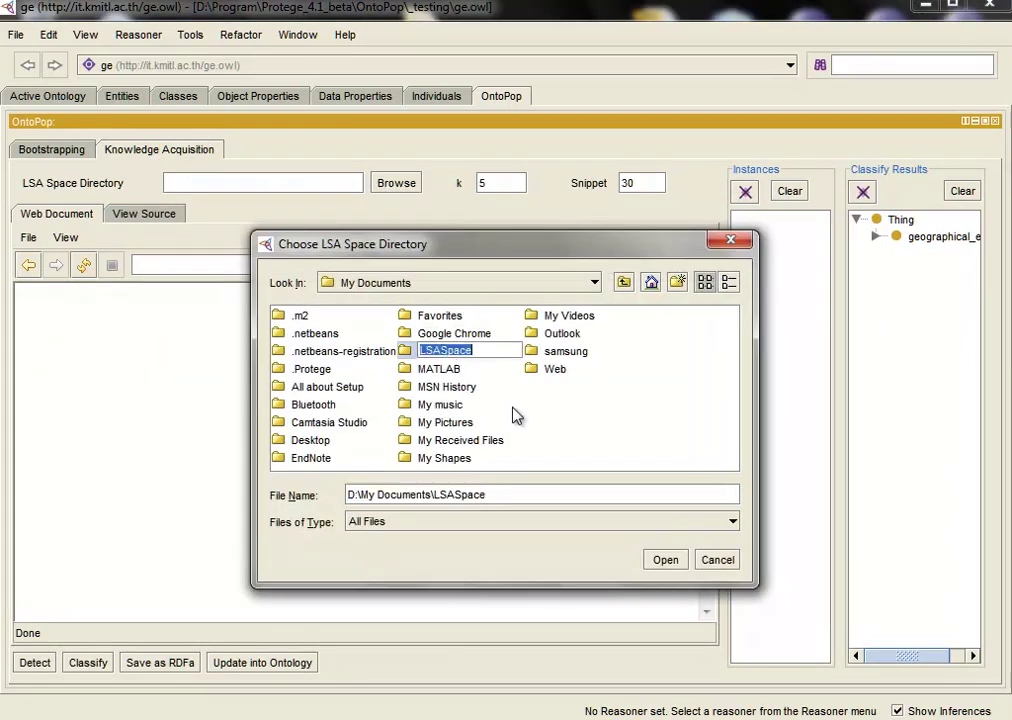
pyautogui.click(662, 563)
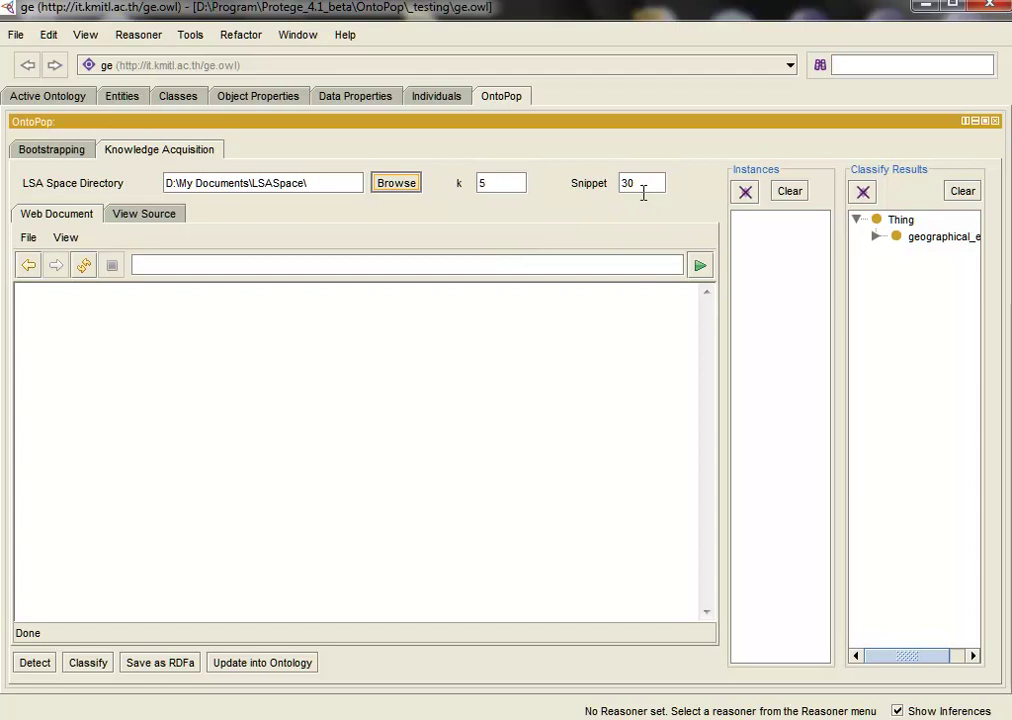
pyautogui.click(215, 267)
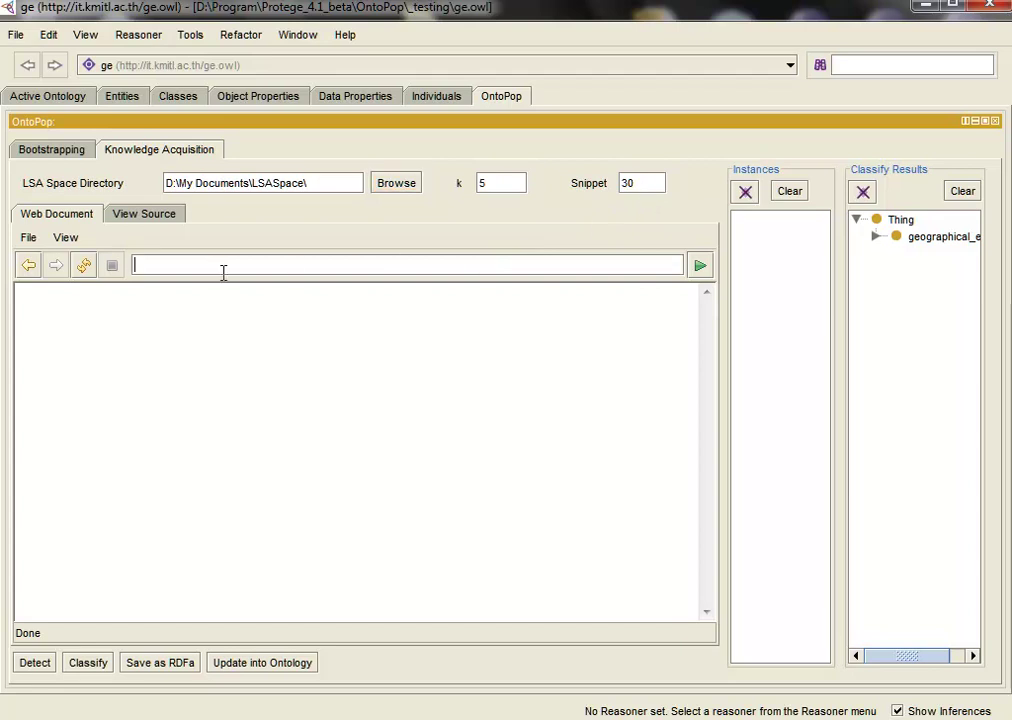
pyautogui.write('http://www.travelinphuket.com/')
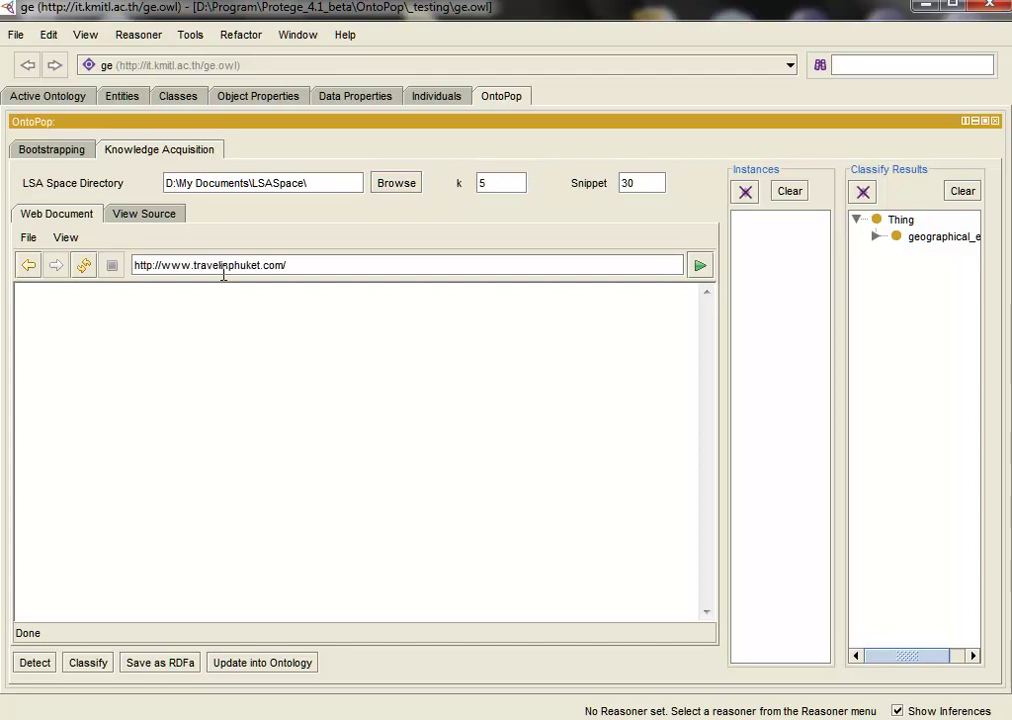
pyautogui.press('Return')
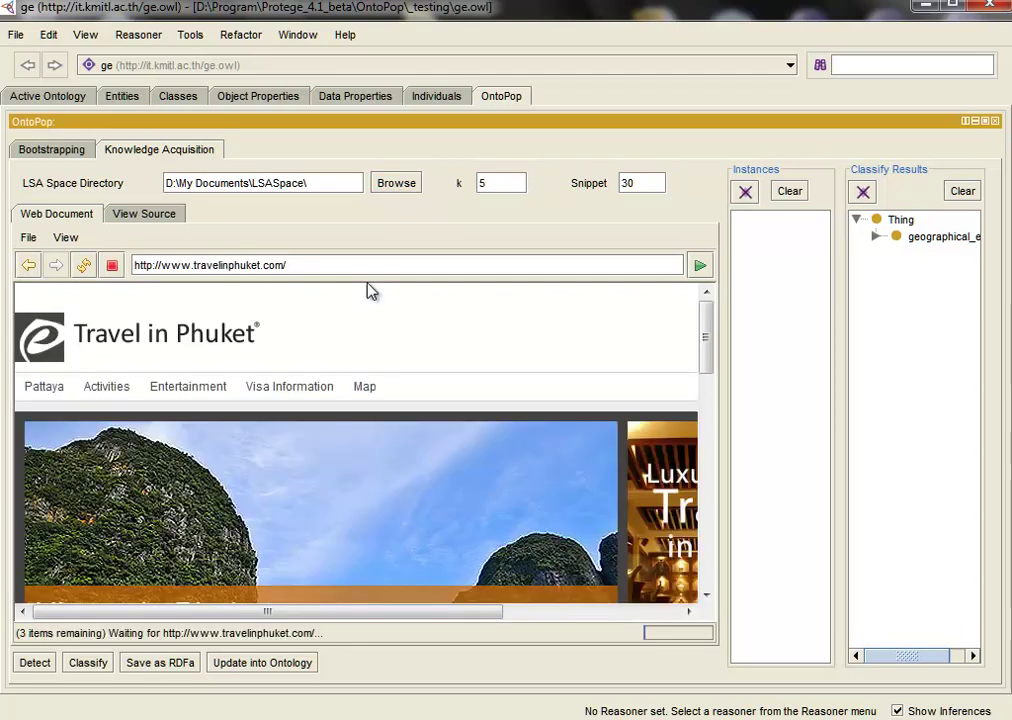
pyautogui.moveTo(706, 322); pyautogui.dragTo(686, 434)
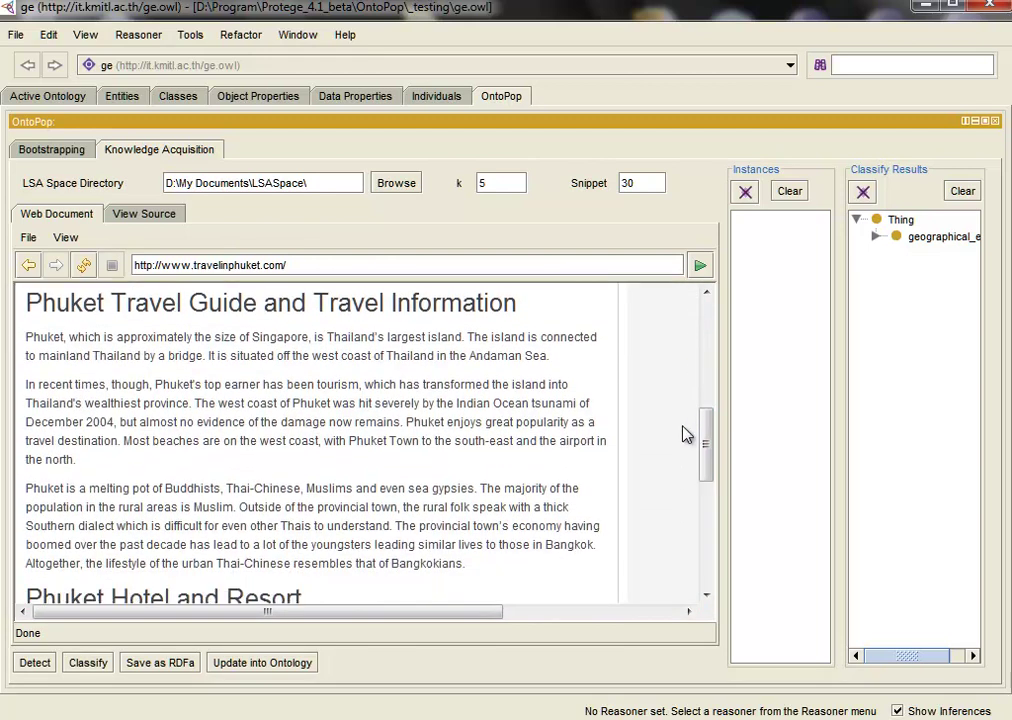
pyautogui.click(33, 664)
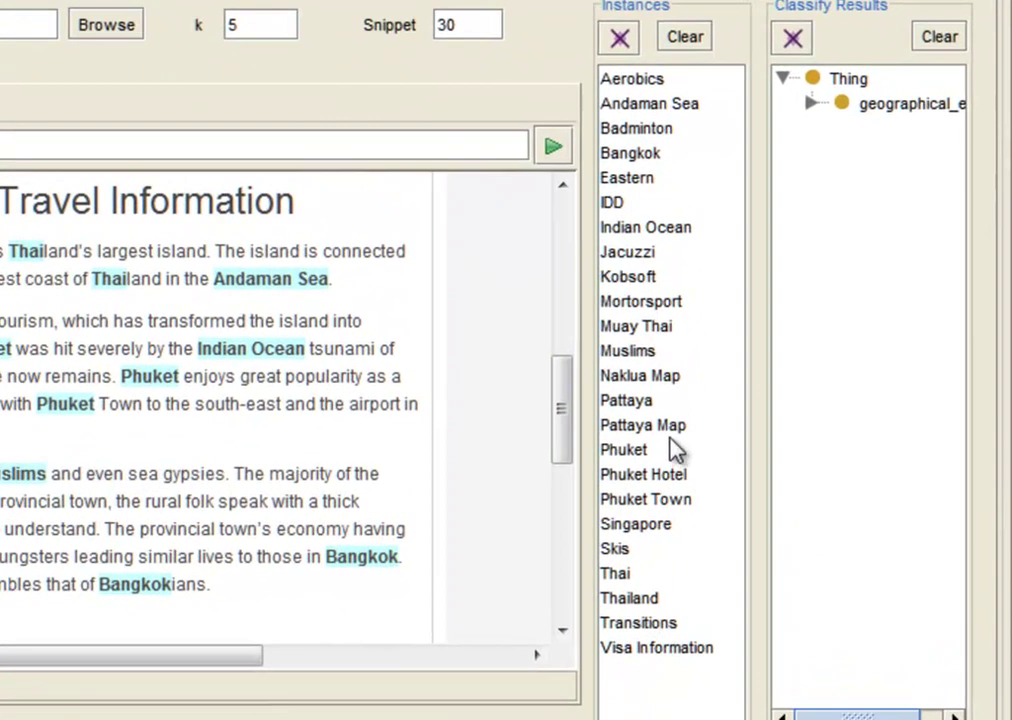
# Delete all detected instances except Bangkok, Pattaya, Phuket, Singapore, Thai and Thailand.
pyautogui.click(776, 457)
pyautogui.hotkey('ctrl', 'a')
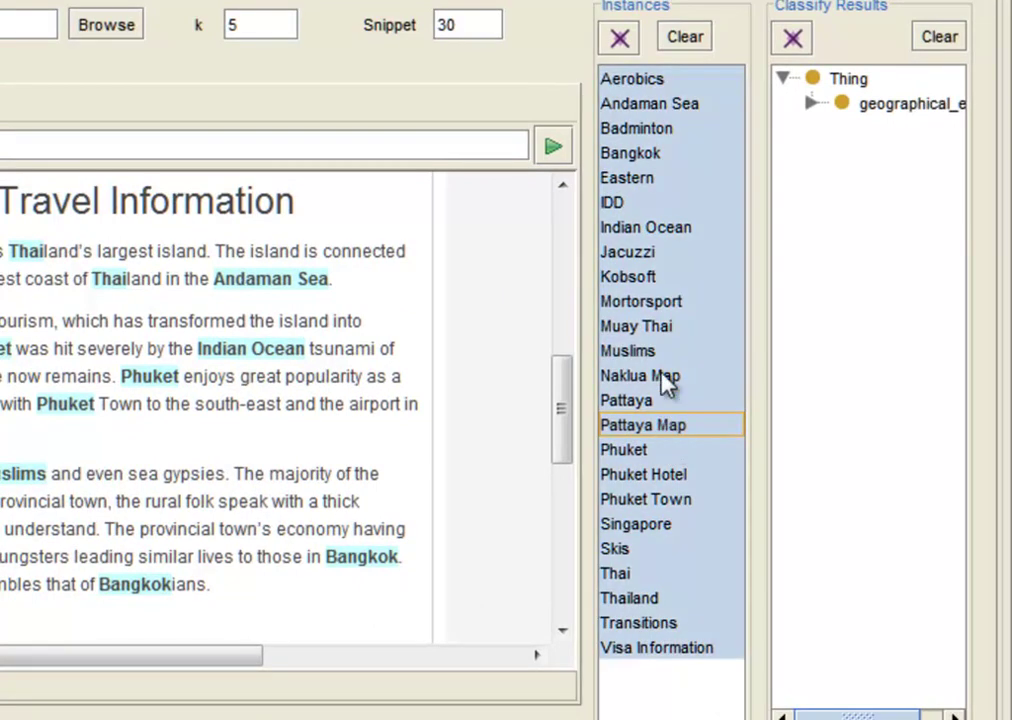
pyautogui.keyDown('ctrl'); pyautogui.click(645, 156); pyautogui.keyUp('ctrl')
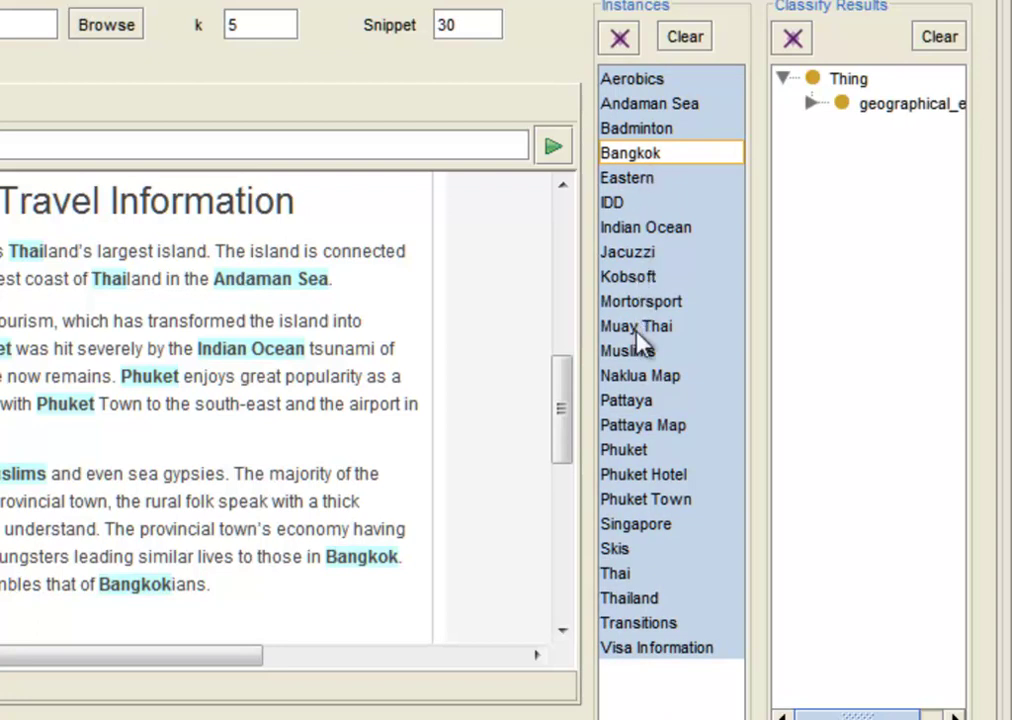
pyautogui.keyDown('ctrl'); pyautogui.click(637, 405); pyautogui.keyUp('ctrl')
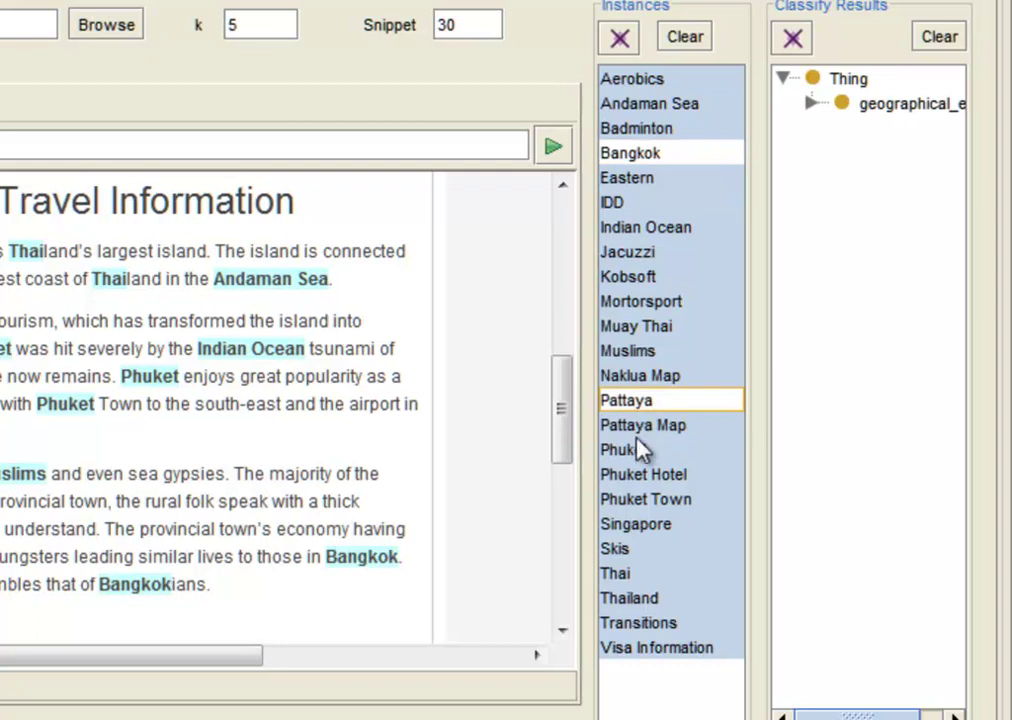
pyautogui.keyDown('ctrl'); pyautogui.click(642, 452); pyautogui.keyUp('ctrl')
pyautogui.keyDown('ctrl'); pyautogui.click(643, 530); pyautogui.keyUp('ctrl')
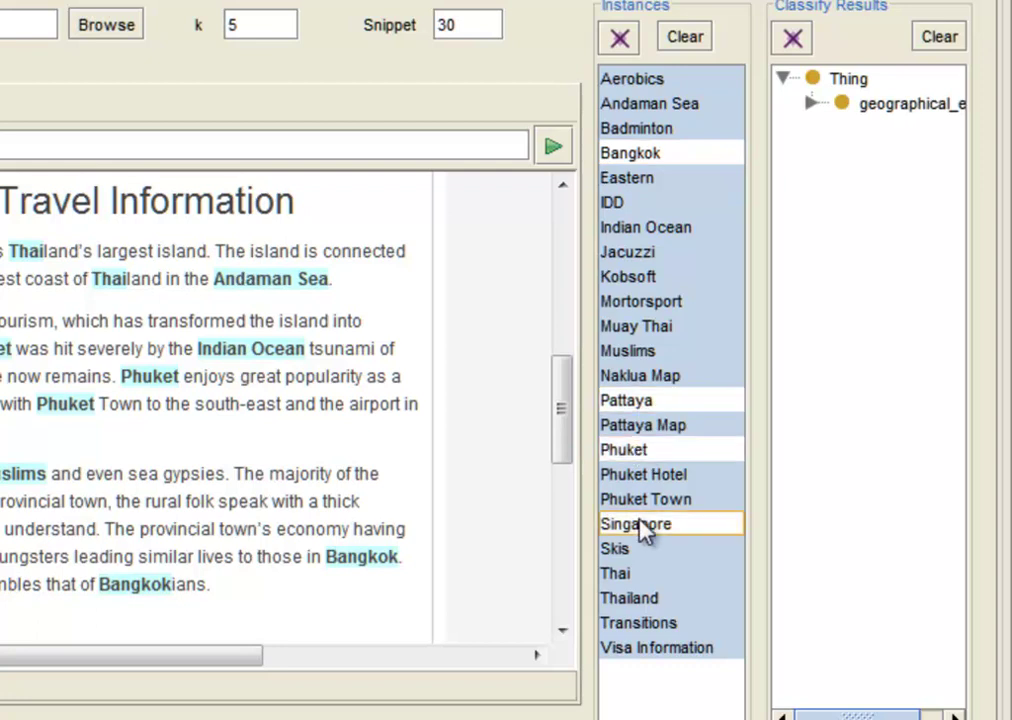
pyautogui.keyDown('ctrl'); pyautogui.click(638, 577); pyautogui.keyUp('ctrl')
pyautogui.keyDown('ctrl'); pyautogui.click(644, 600); pyautogui.keyUp('ctrl')
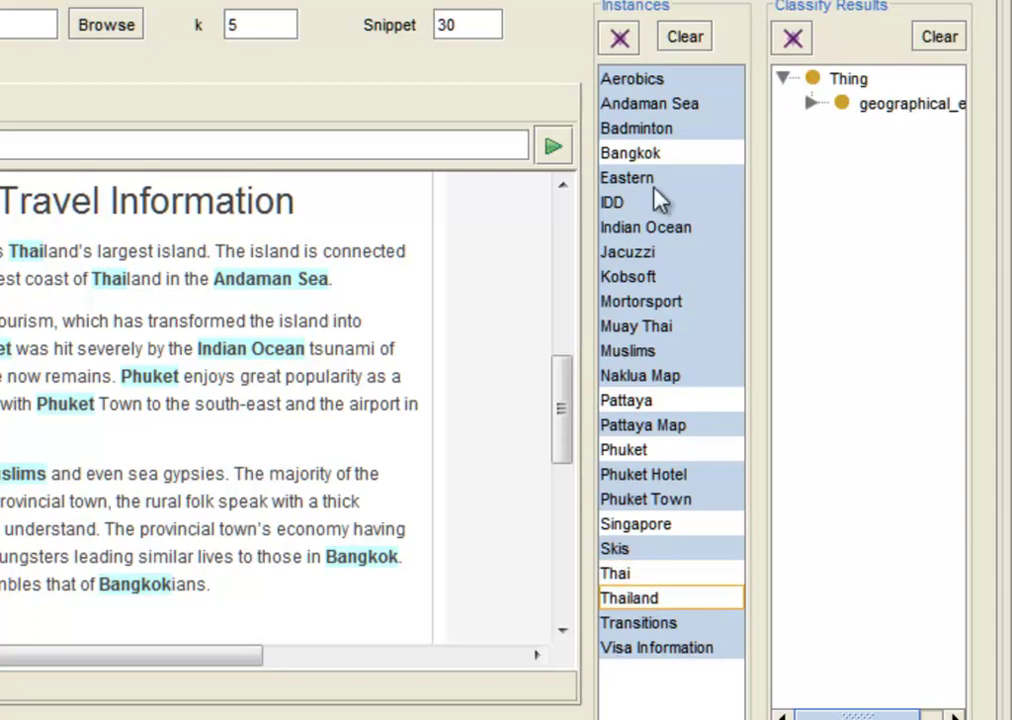
pyautogui.click(620, 38)
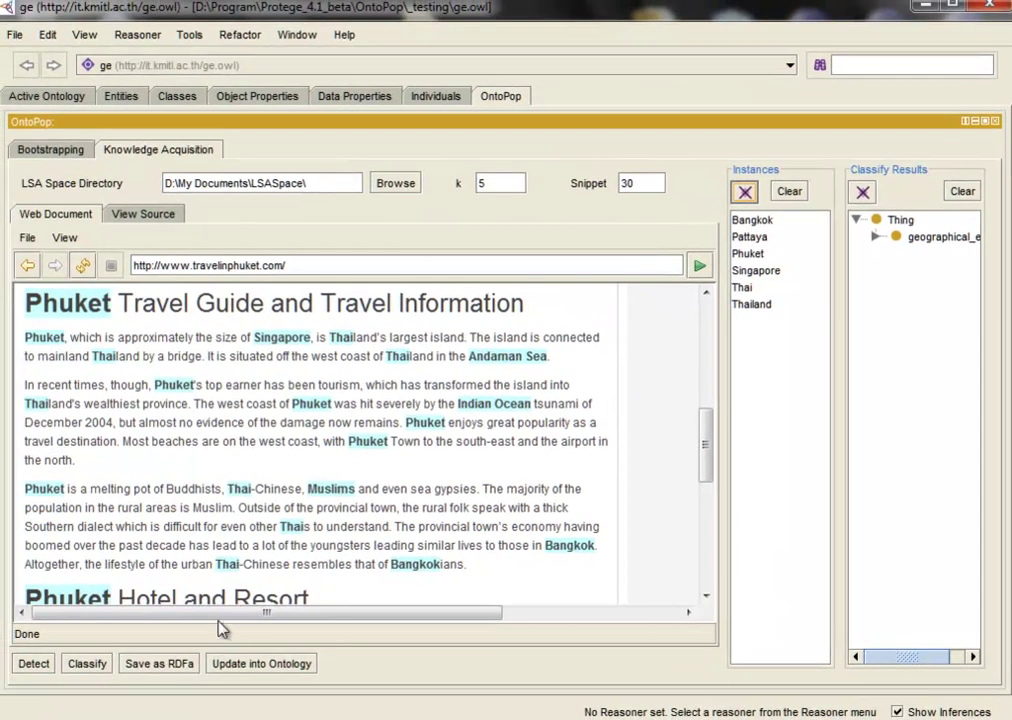
# Classify the remaining instances and delete Thai from the country concept in the classification results.
pyautogui.click(100, 661)
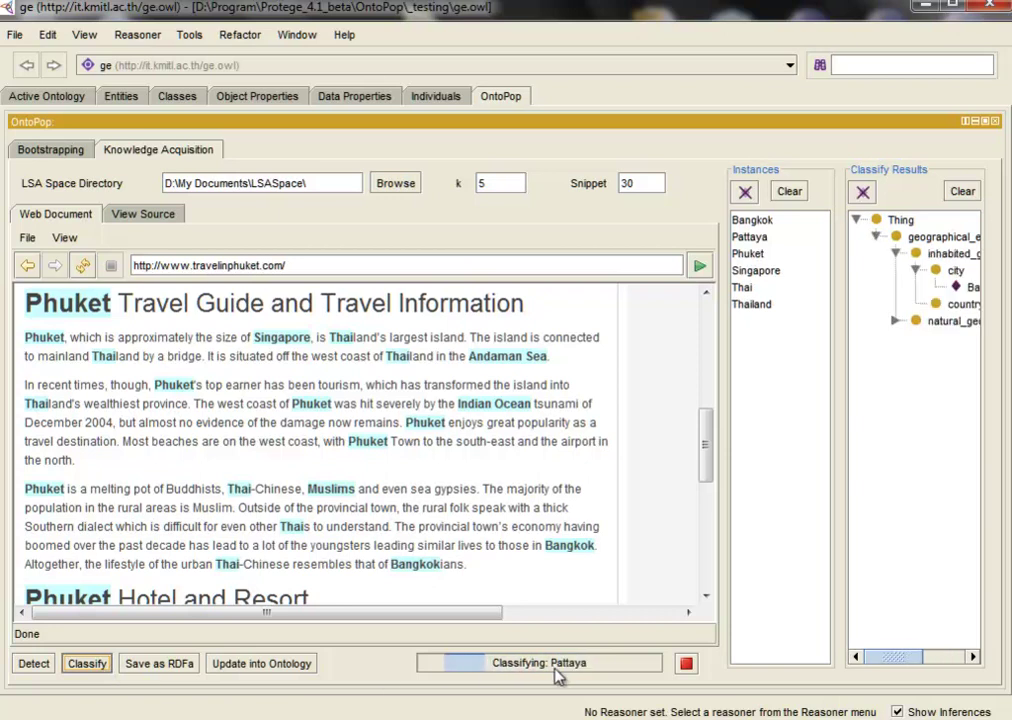
pyautogui.moveTo(880, 665); pyautogui.dragTo(906, 657)
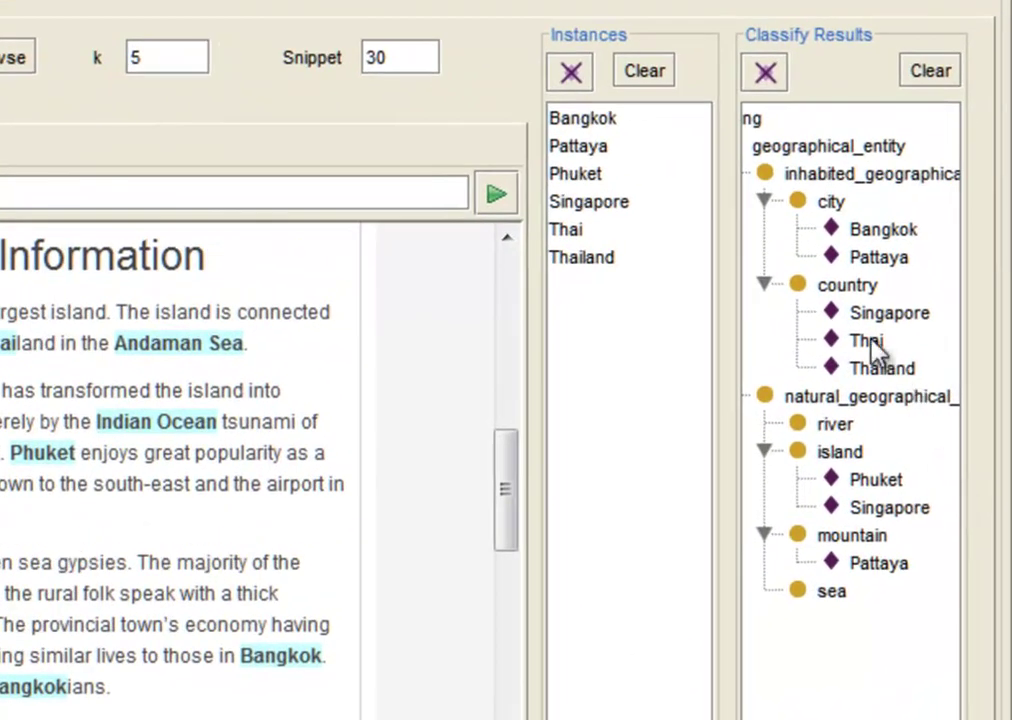
pyautogui.click(760, 76)
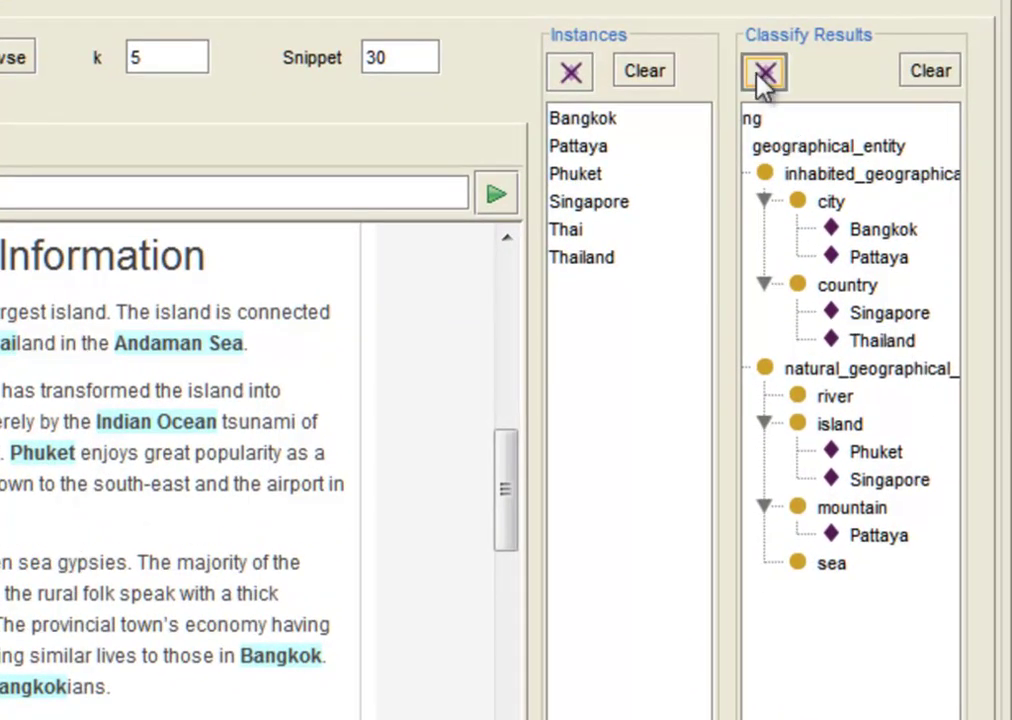
# In the classification results, move Pattaya from mountain to sea and delete Singapore from island.
pyautogui.click(872, 540)
pyautogui.moveTo(845, 575); pyautogui.dragTo(841, 571)
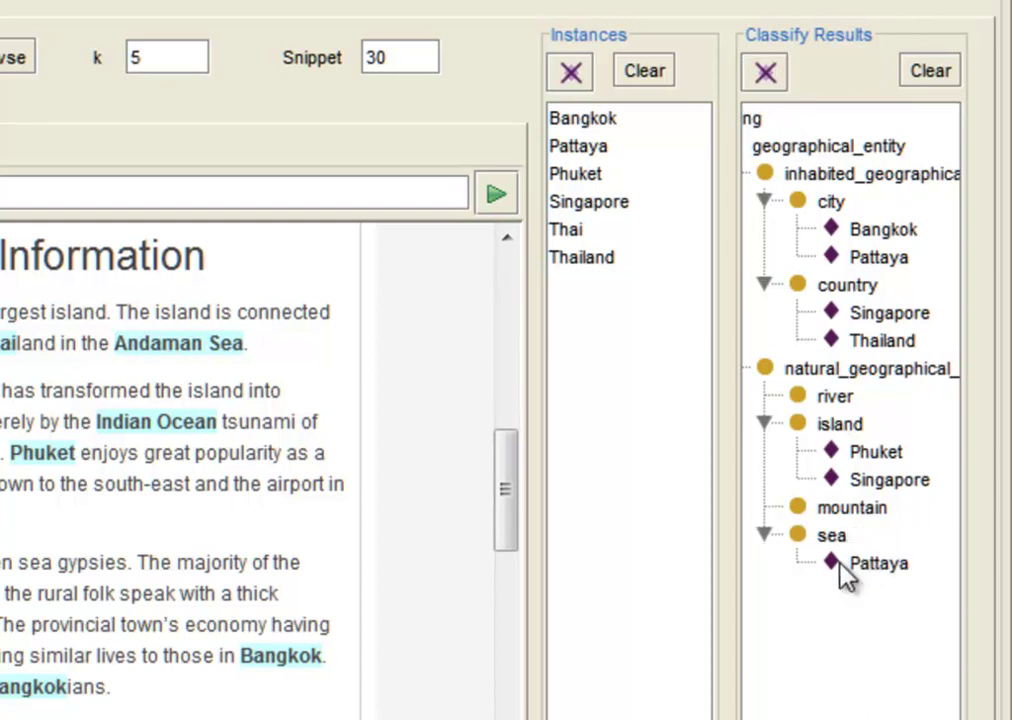
pyautogui.click(870, 482)
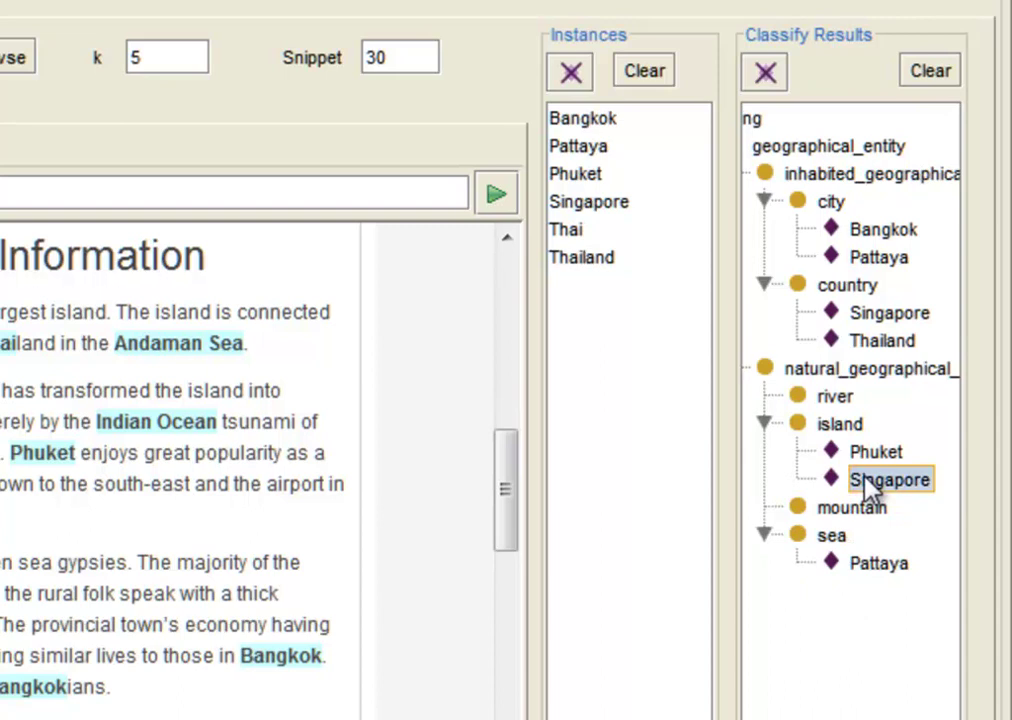
pyautogui.click(768, 74)
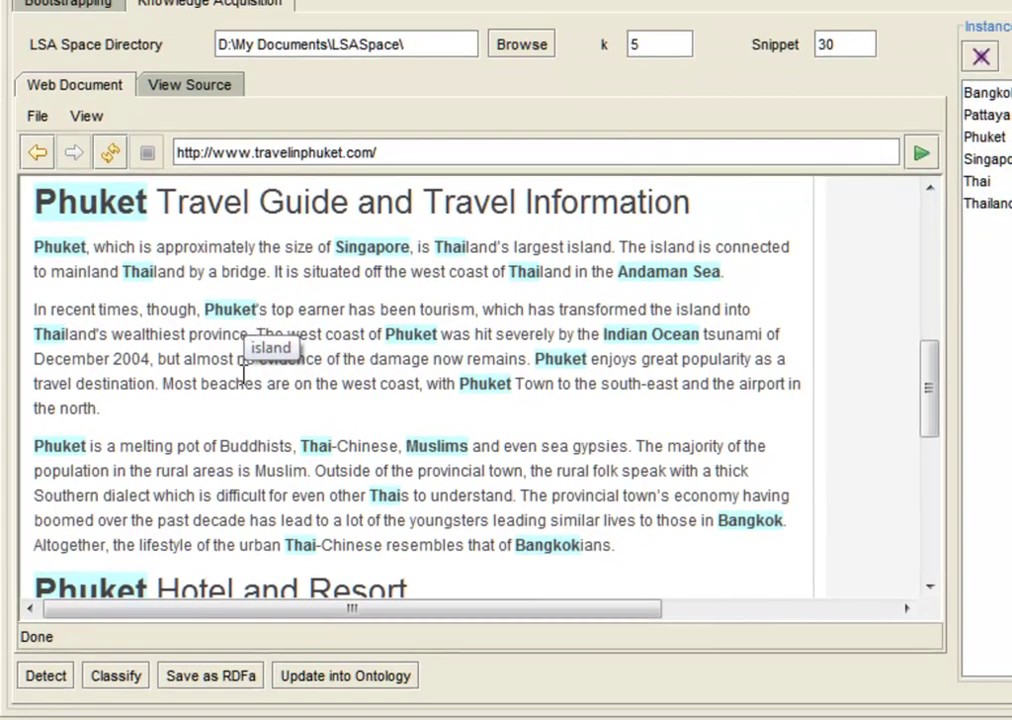
# Save the annotated page in RDFa format as phuket.html in My Documents, assigning the sea concept to Pattaya.
pyautogui.click(205, 677)
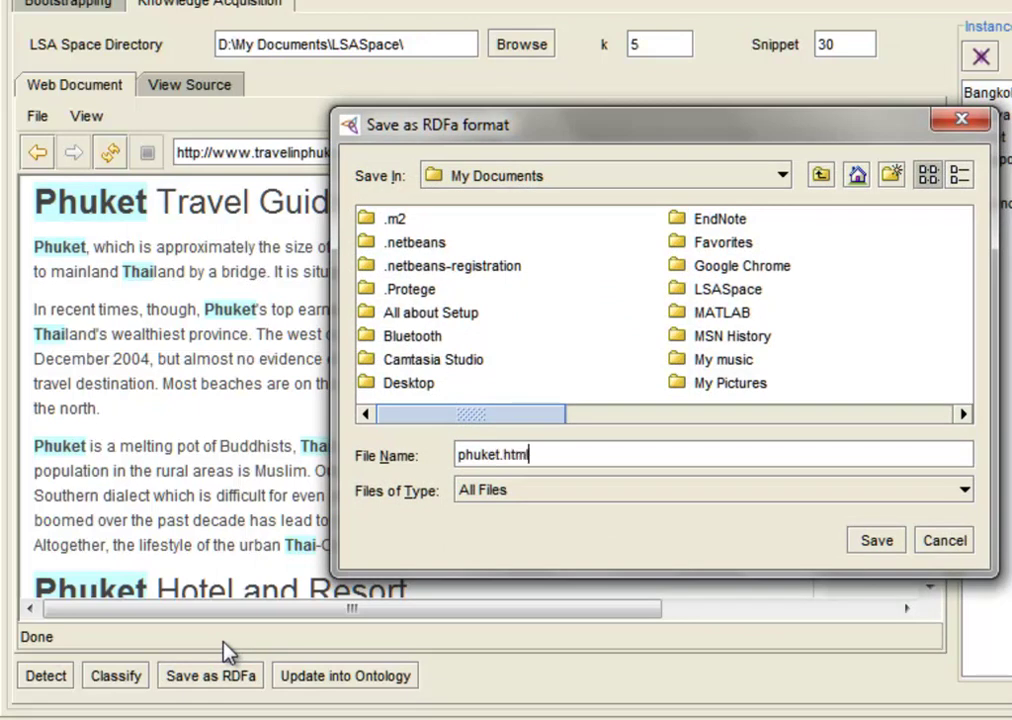
pyautogui.click(872, 541)
pyautogui.click(663, 319)
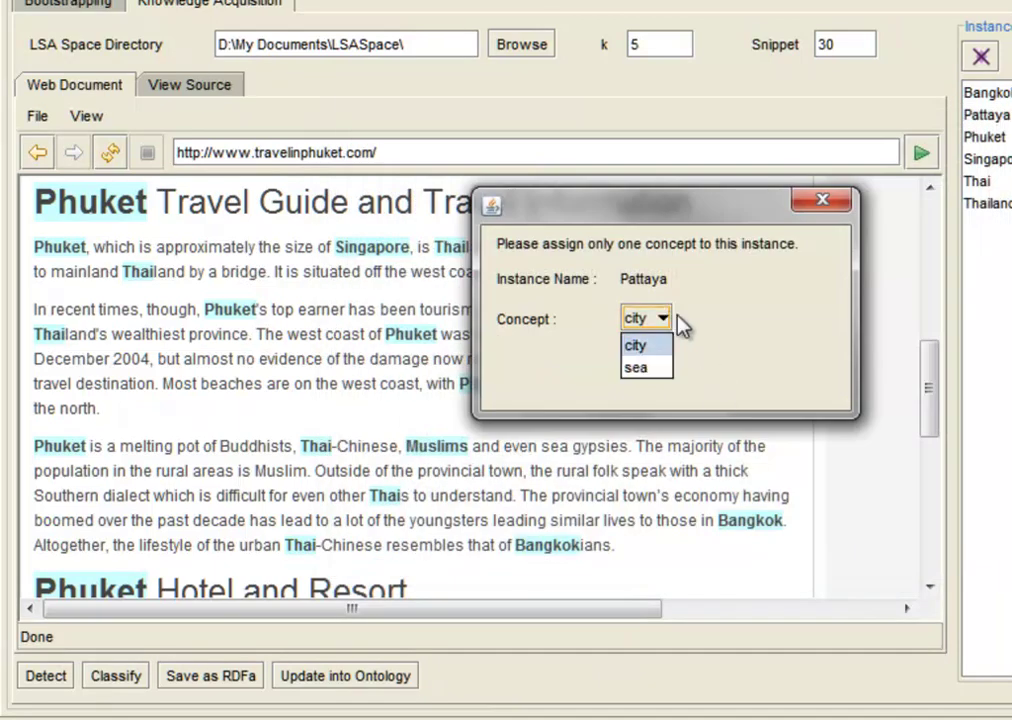
pyautogui.click(636, 367)
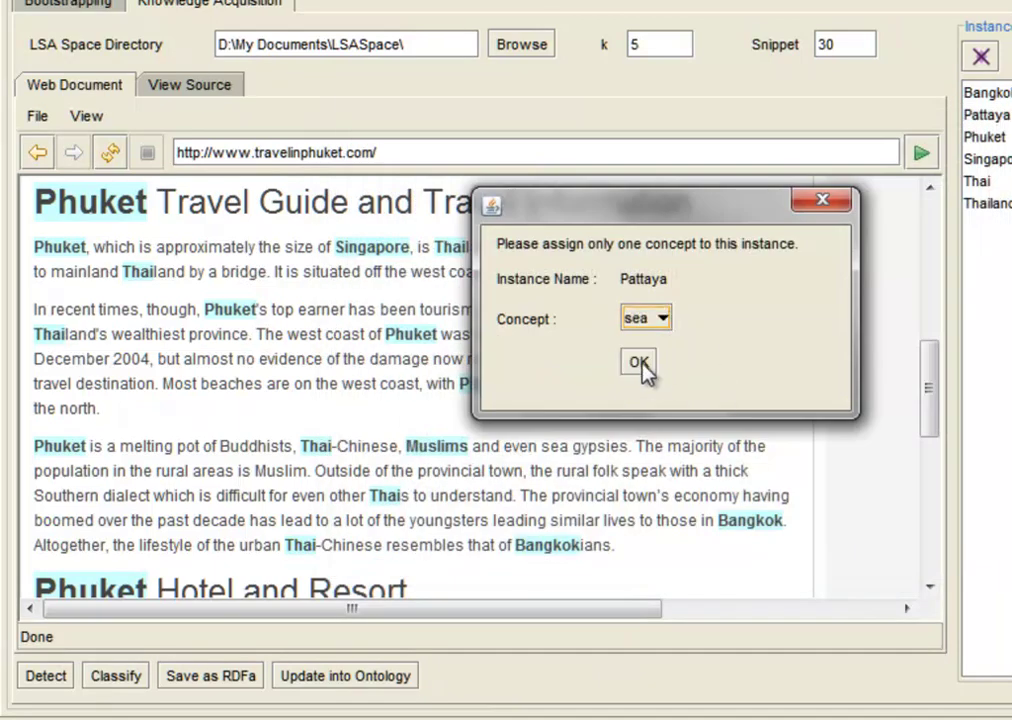
pyautogui.click(640, 365)
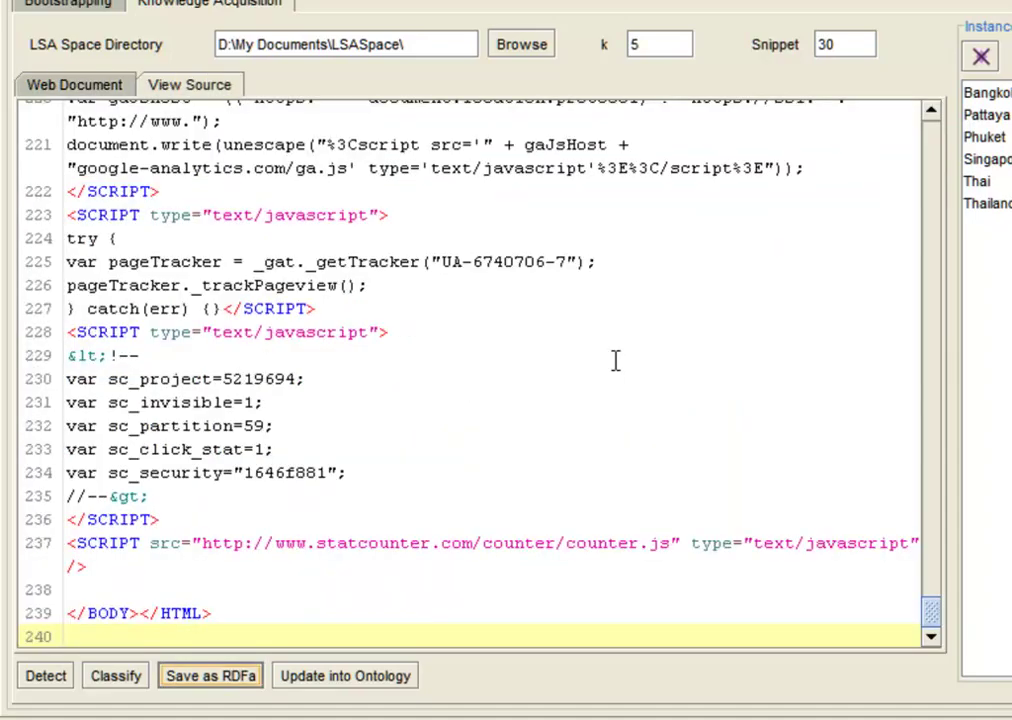
# Examine the page source for the RDFa span annotations around Phuket and Singapore in the travel guide's first paragraph.
pyautogui.moveTo(928, 610); pyautogui.dragTo(943, 370)
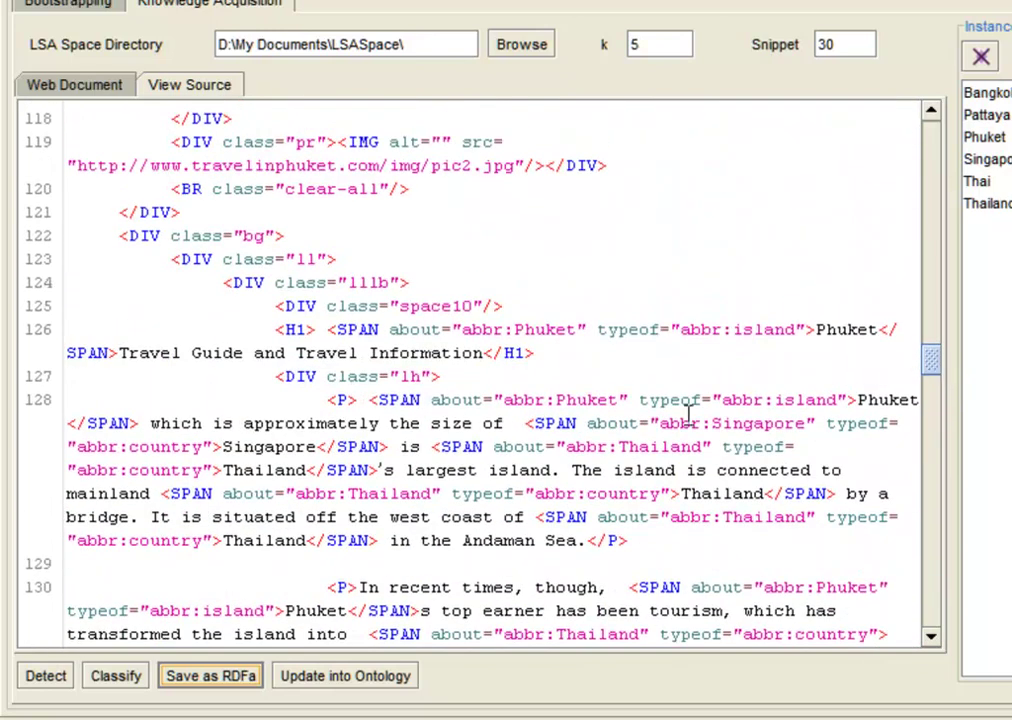
pyautogui.moveTo(370, 398); pyautogui.dragTo(132, 422)
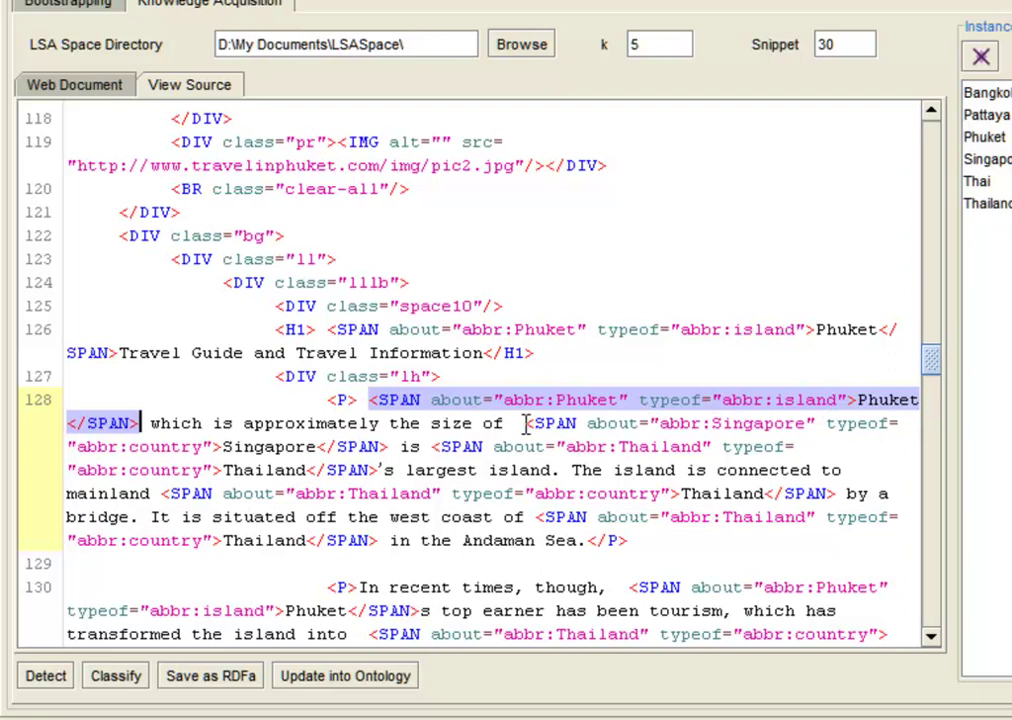
pyautogui.moveTo(524, 423); pyautogui.dragTo(391, 447)
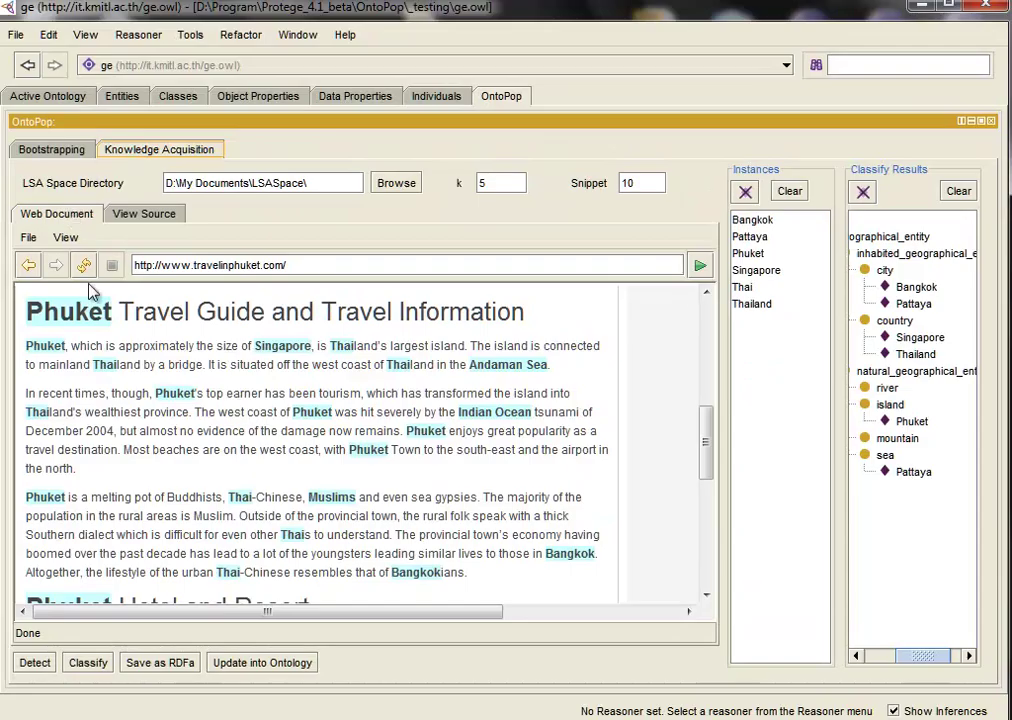
# Update the classified instances into the ontology and expand the individuals' class hierarchy down to the city and country classes.
pyautogui.click(299, 667)
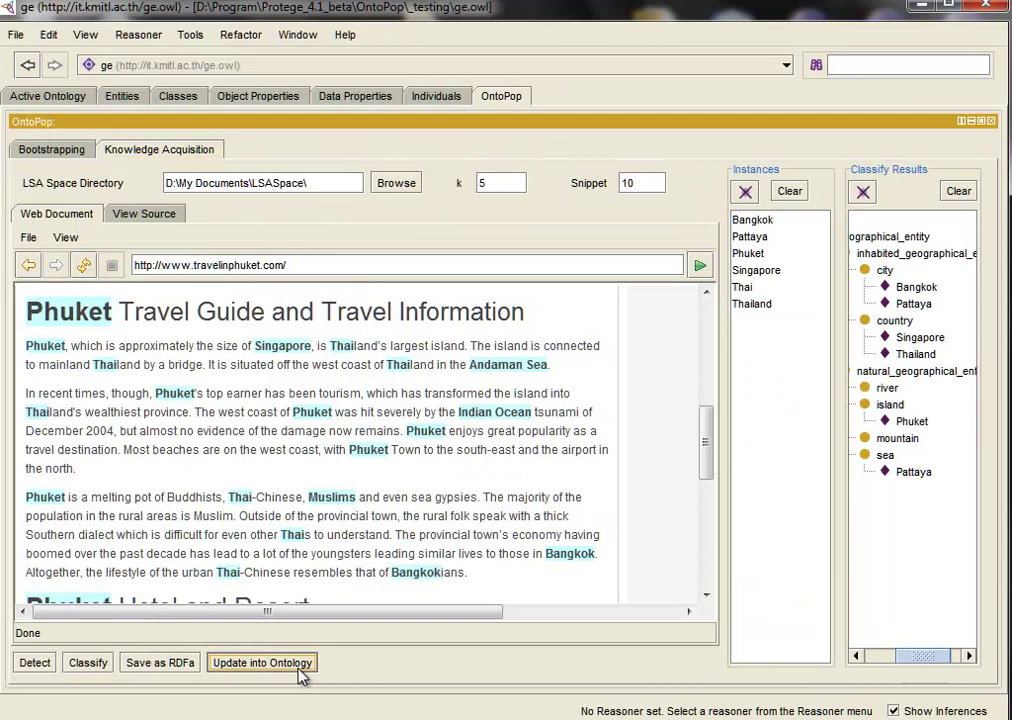
pyautogui.click(436, 100)
pyautogui.click(19, 216)
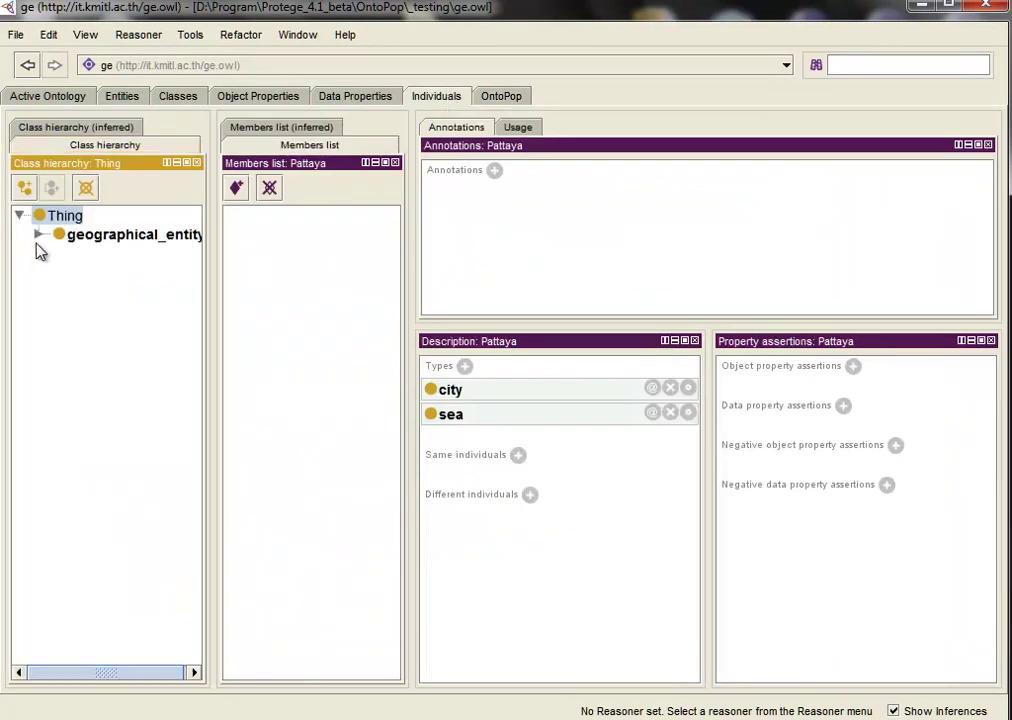
pyautogui.click(37, 234)
pyautogui.click(58, 253)
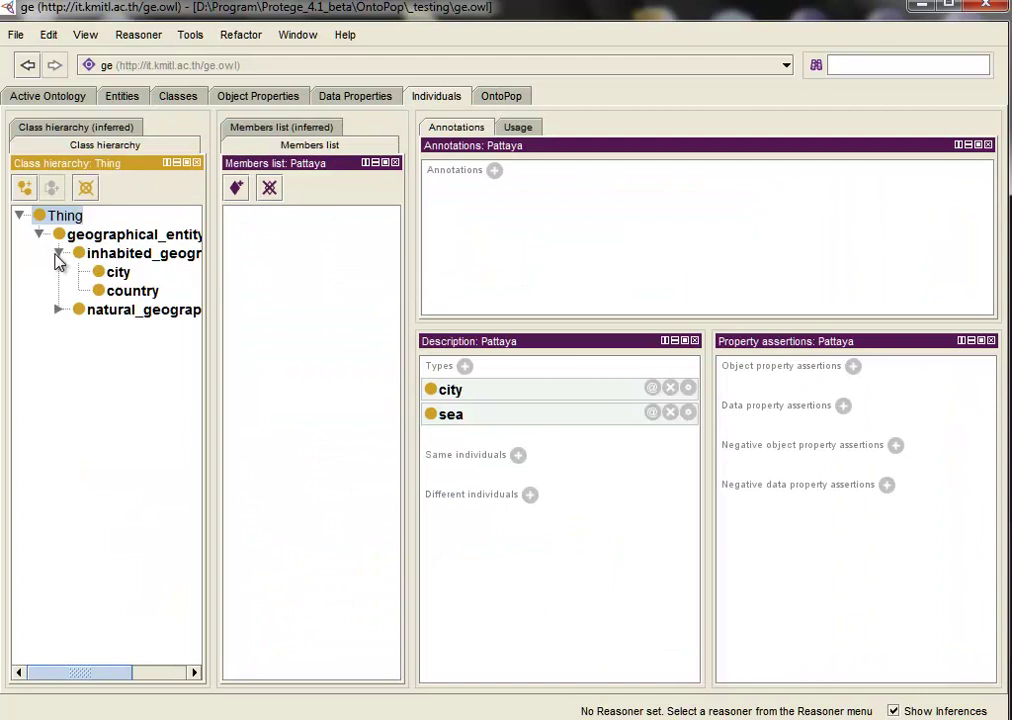
# Examine the individuals listed under the city, country, island and sea classes.
pyautogui.click(118, 274)
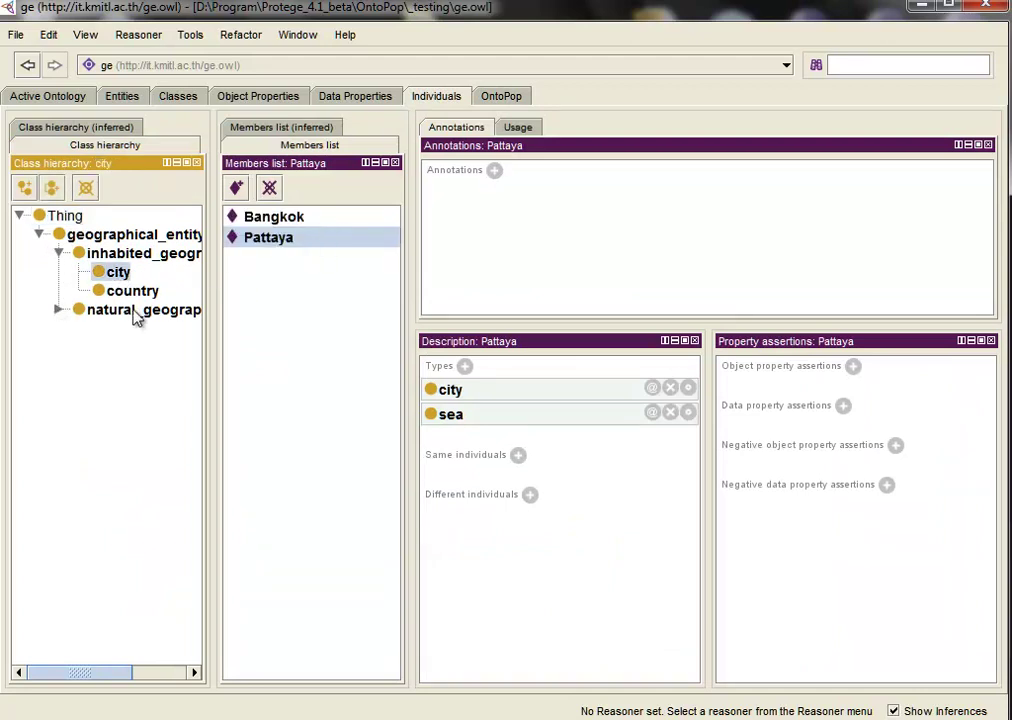
pyautogui.click(170, 291)
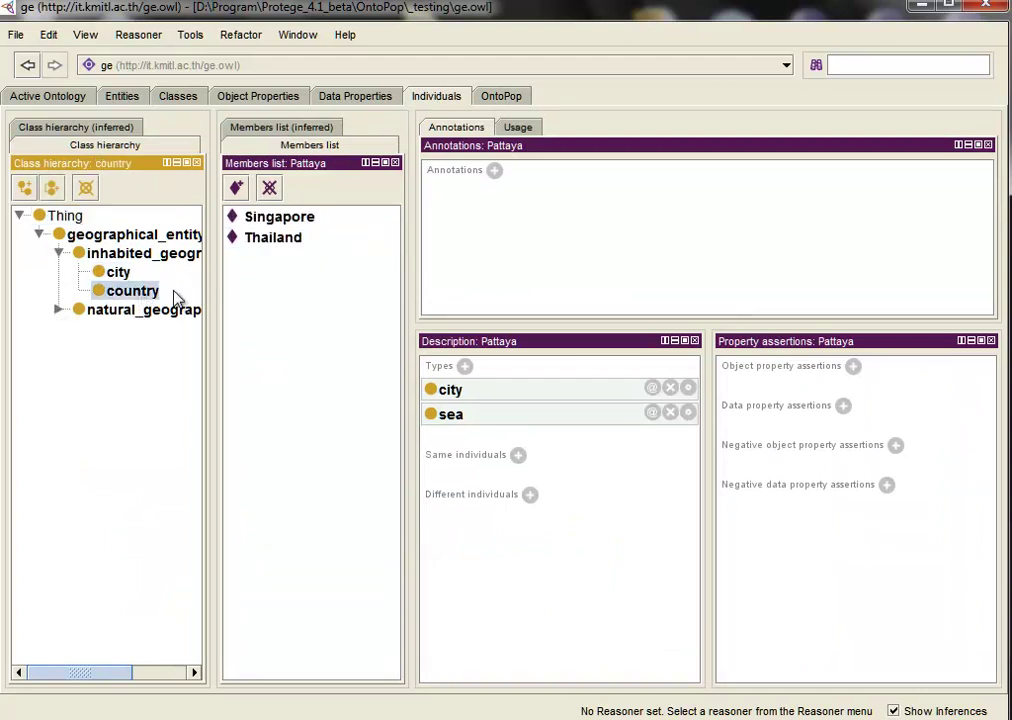
pyautogui.click(57, 310)
pyautogui.click(132, 330)
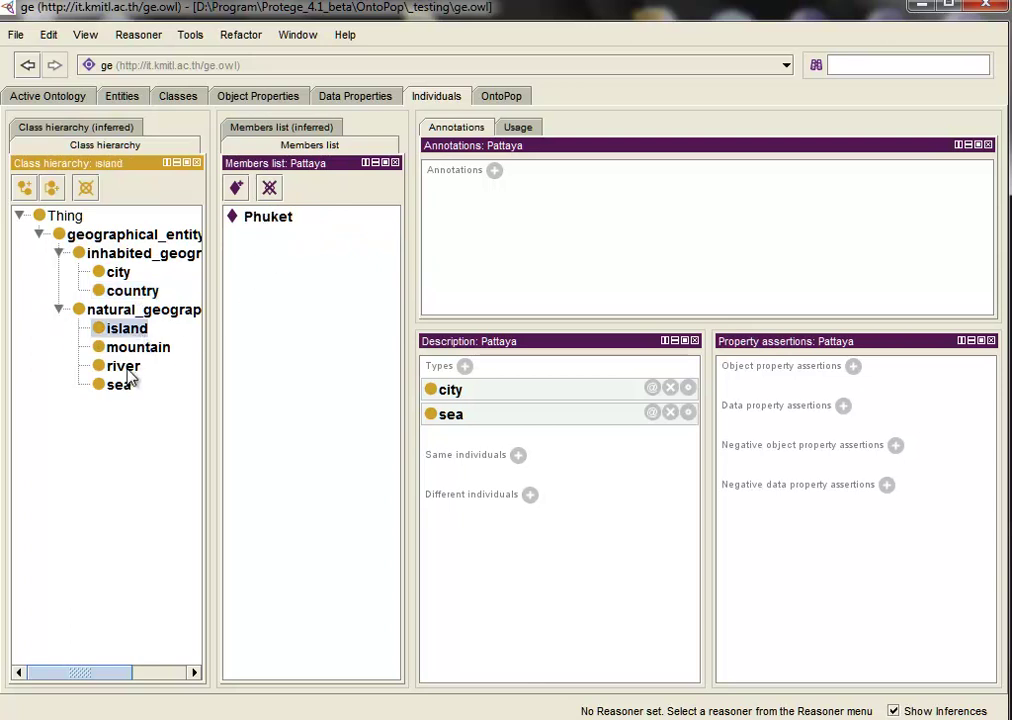
pyautogui.click(118, 385)
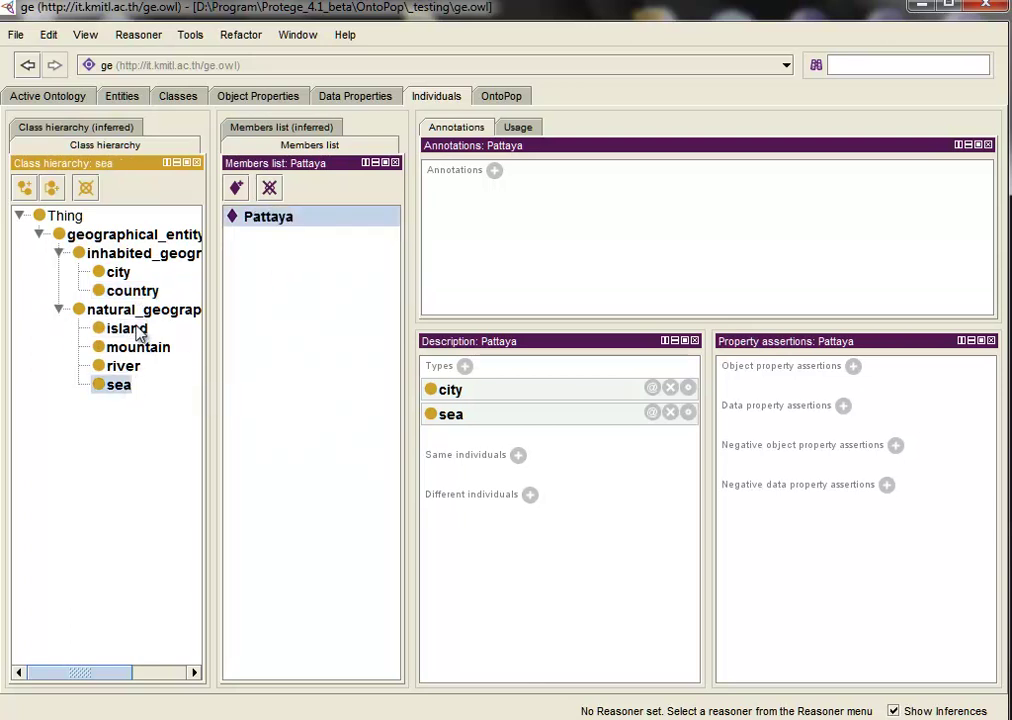
# Start an object property assertion for the island individual Phuket and create a new object property named located_in.
pyautogui.click(130, 330)
pyautogui.click(267, 227)
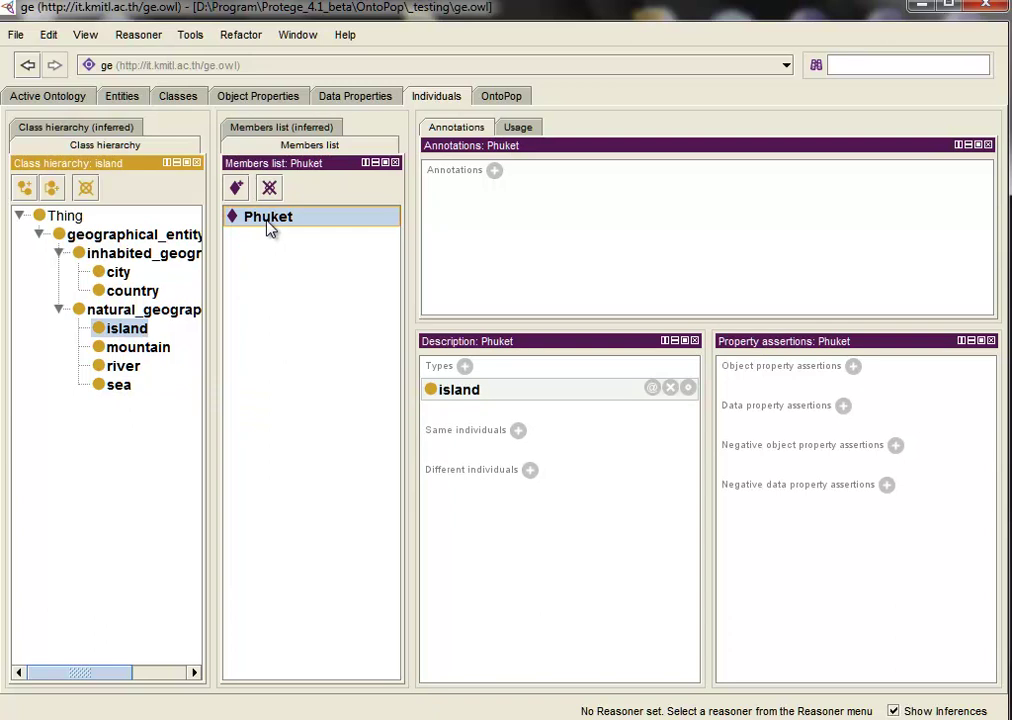
pyautogui.click(853, 369)
pyautogui.moveTo(475, 190); pyautogui.dragTo(561, 112)
pyautogui.click(208, 156)
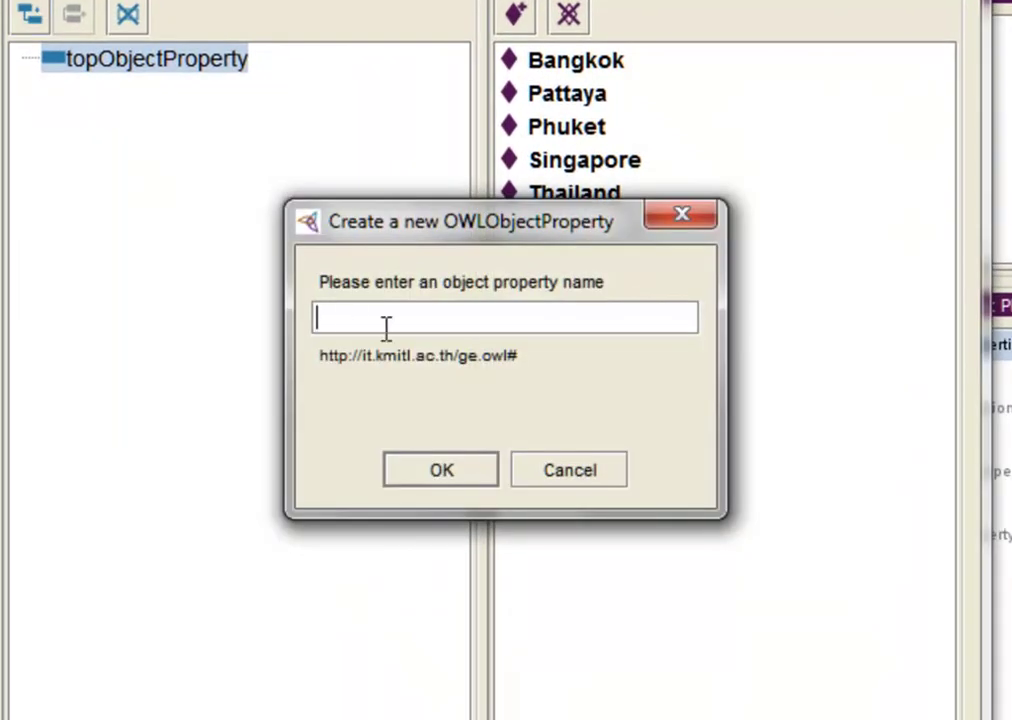
pyautogui.write('locat')
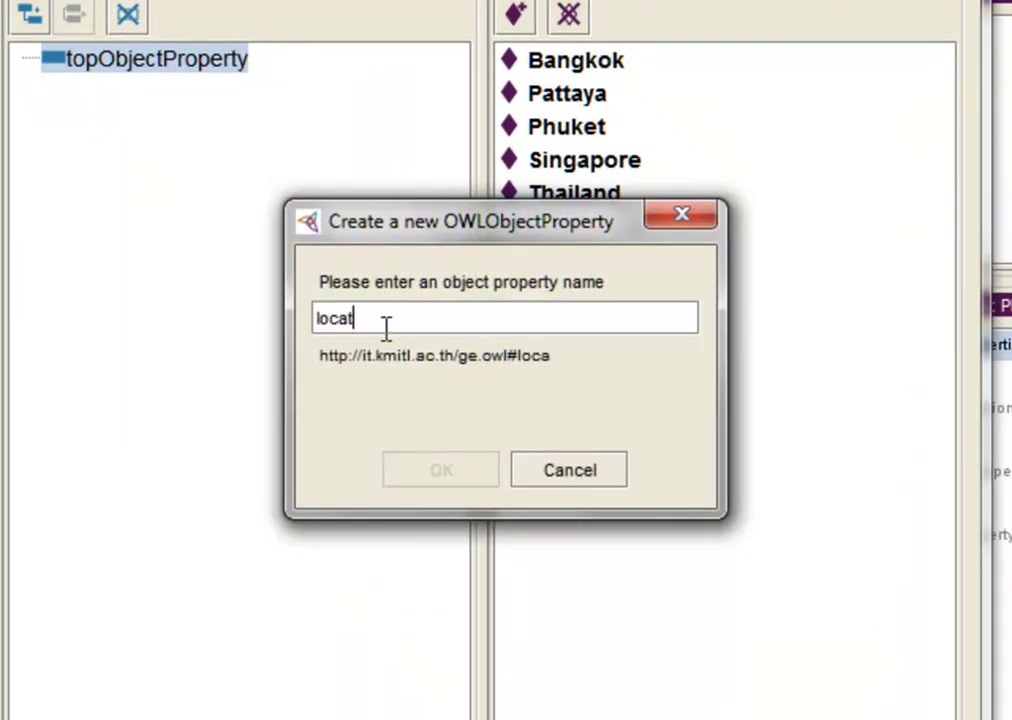
pyautogui.write('ed_in')
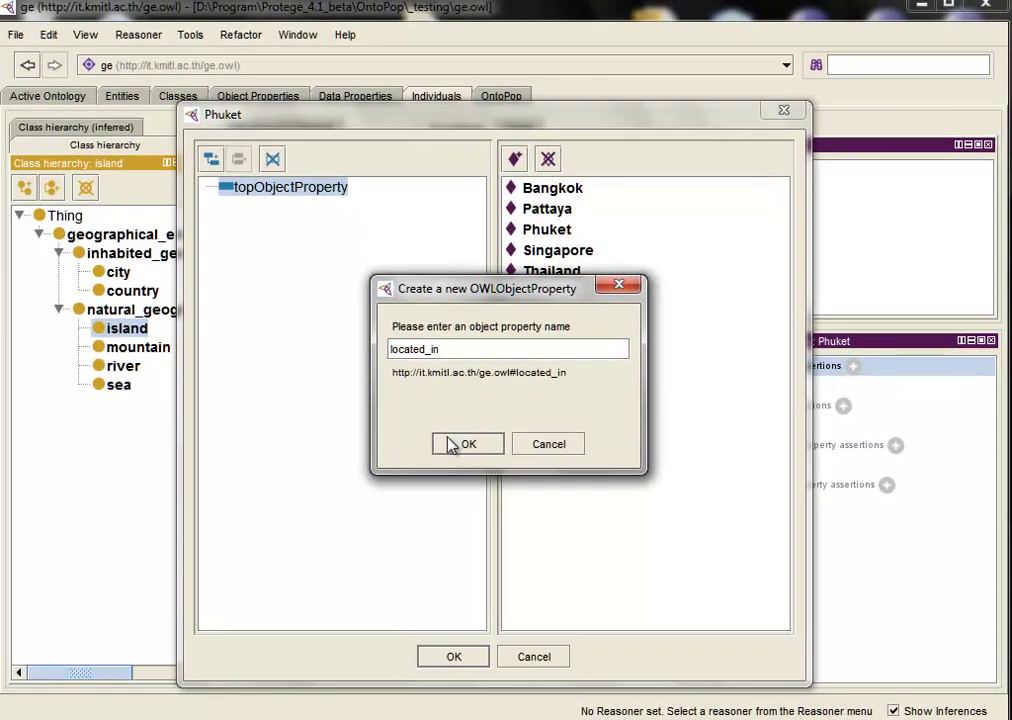
pyautogui.click(441, 470)
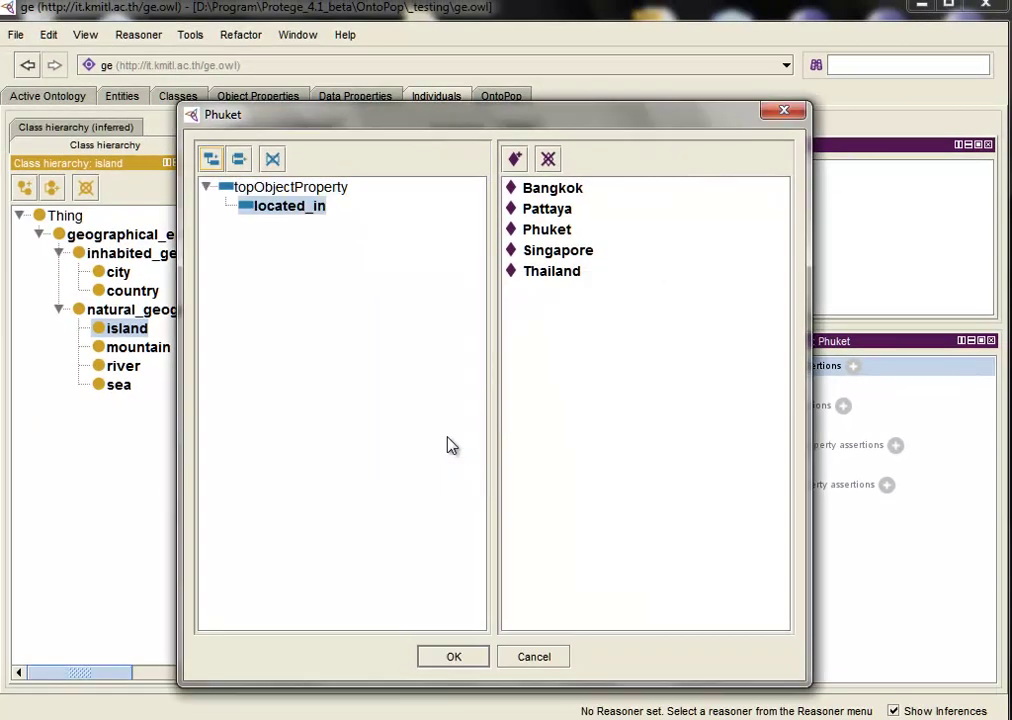
# Assign Thailand as the target of Phuket's located_in property and confirm the assertion.
pyautogui.click(553, 273)
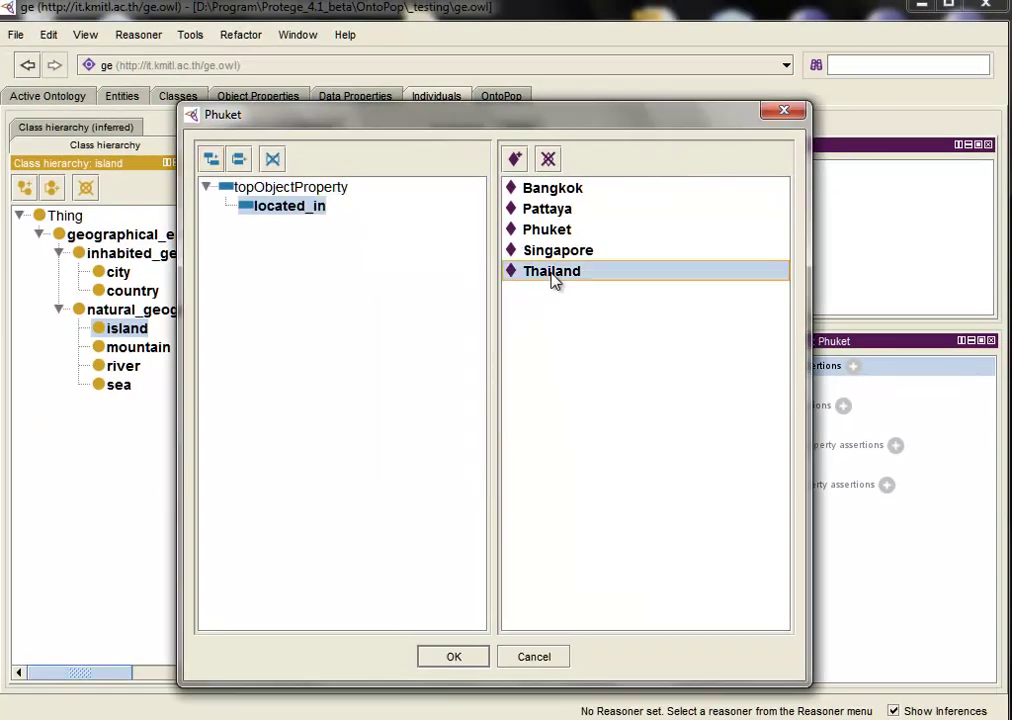
pyautogui.click(455, 657)
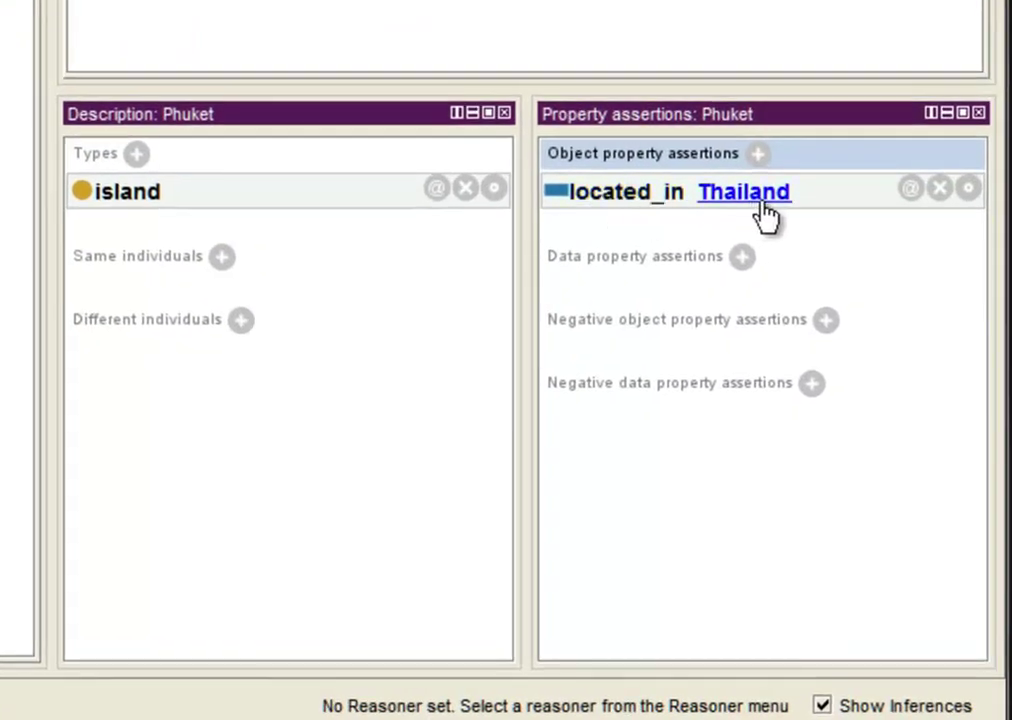
pyautogui.click(845, 200)
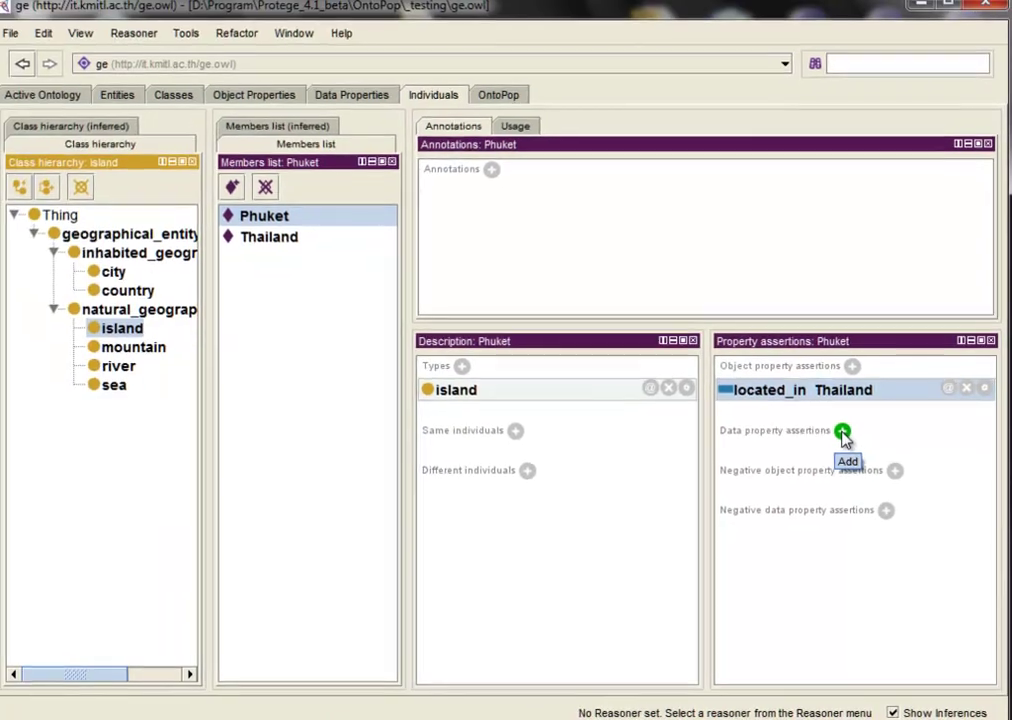
# Start a data property assertion for Phuket and create a data property named hasZipCode under topDataProperty.
pyautogui.click(842, 432)
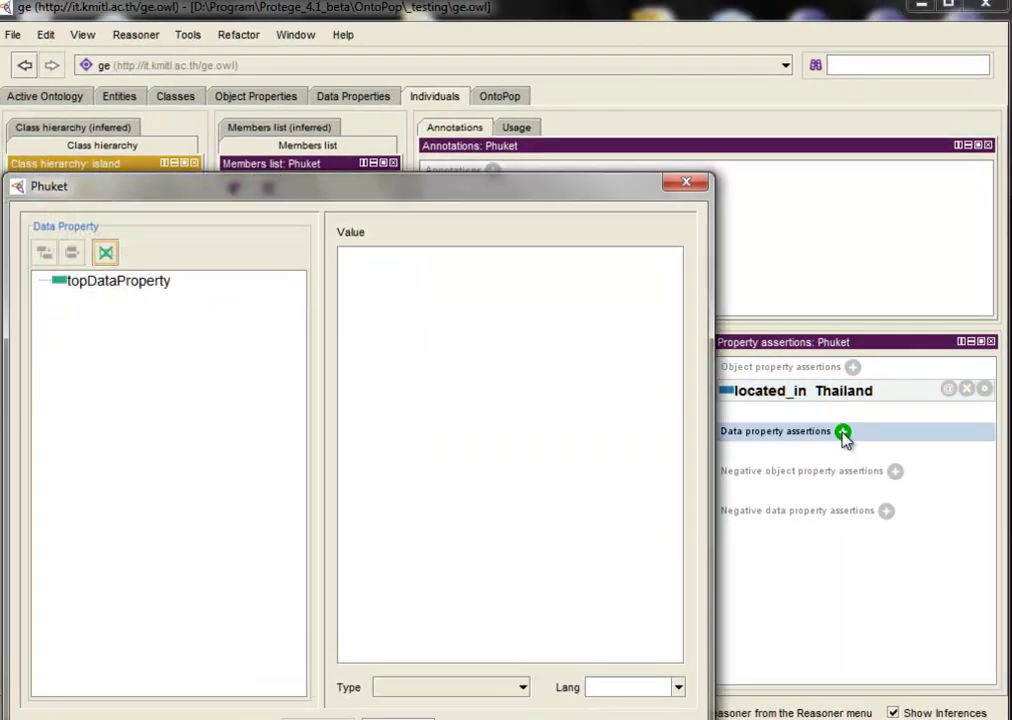
pyautogui.click(113, 283)
pyautogui.click(47, 253)
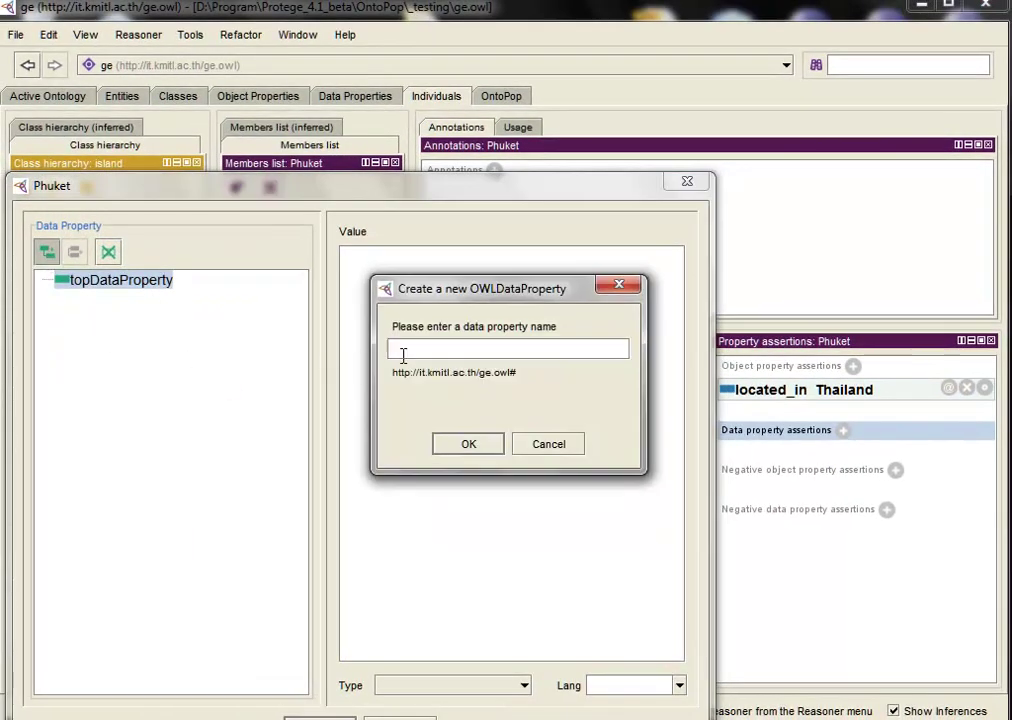
pyautogui.write('has')
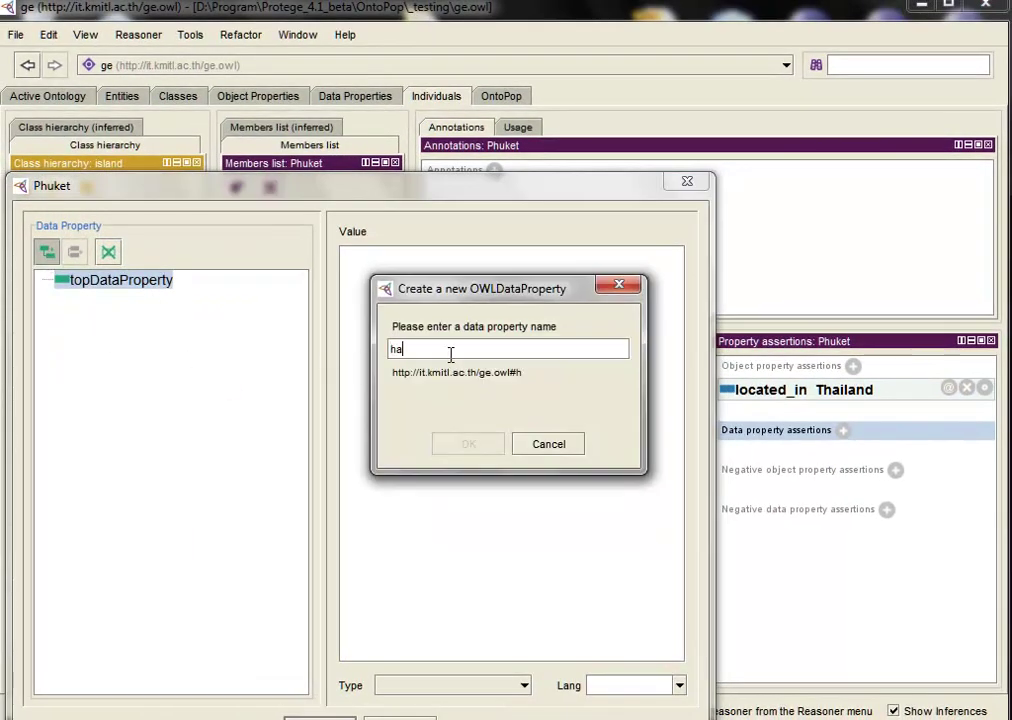
pyautogui.write('ZipCode')
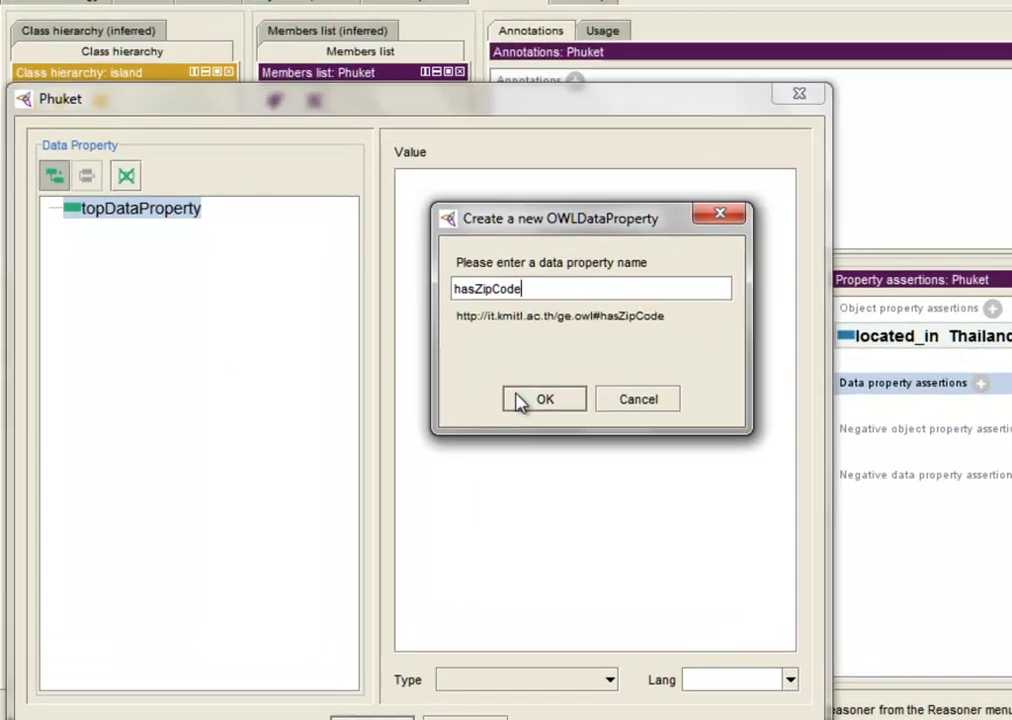
pyautogui.click(451, 444)
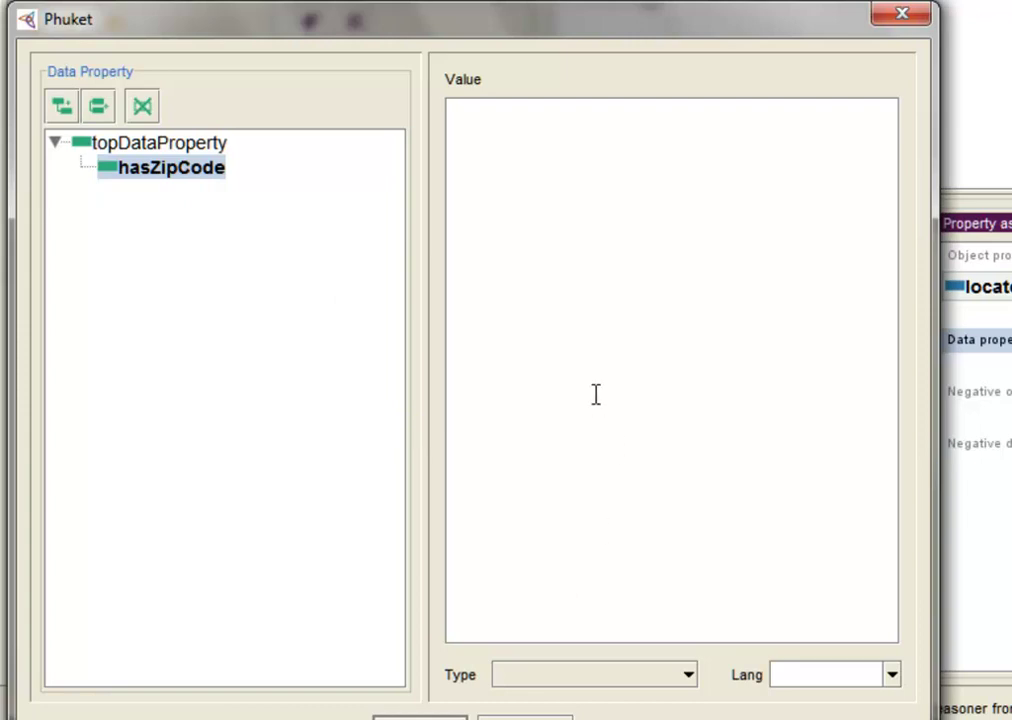
# Set Phuket's hasZipCode value to 83000 with the string type and confirm the assertion.
pyautogui.click(688, 676)
pyautogui.scroll(-1, 689, 599)
pyautogui.moveTo(689, 538); pyautogui.dragTo(707, 602)
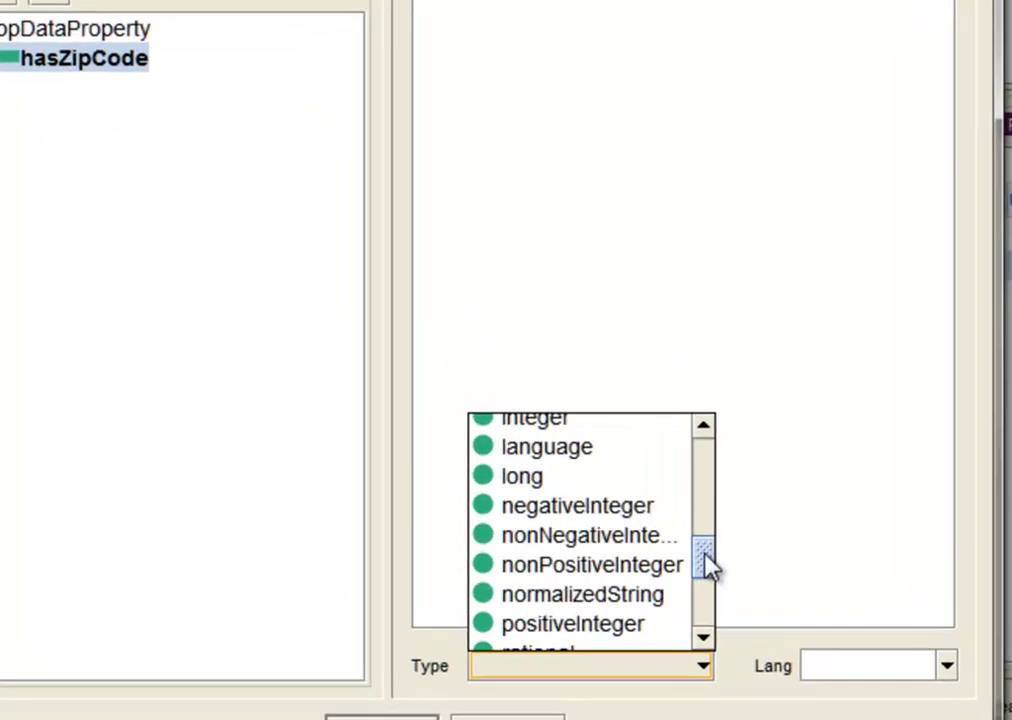
pyautogui.click(587, 560)
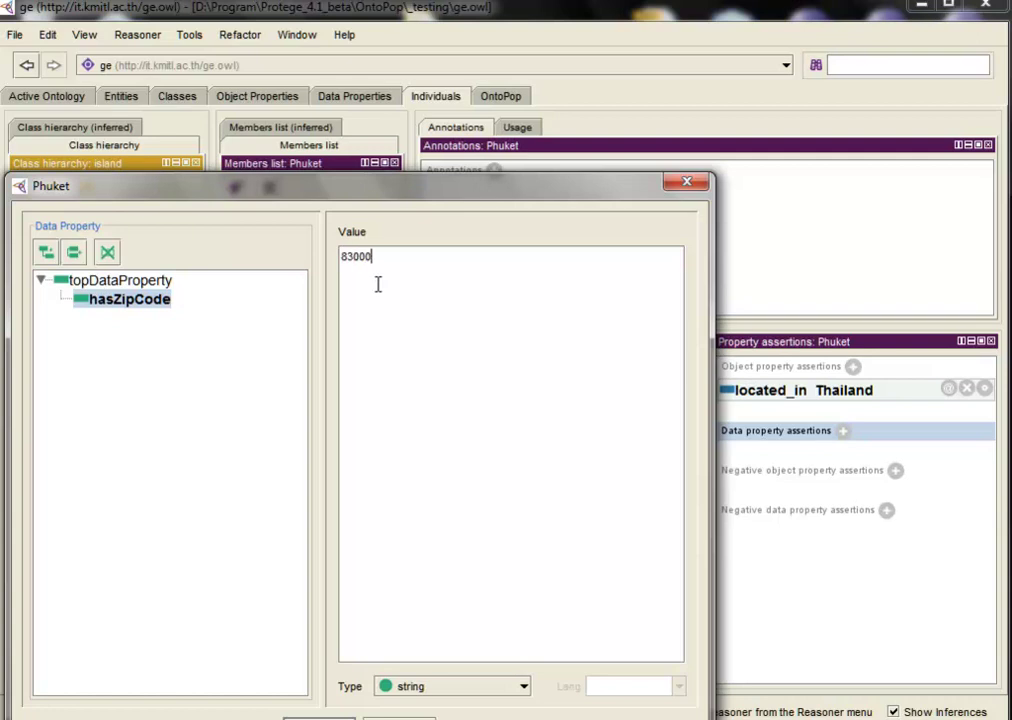
pyautogui.moveTo(447, 196); pyautogui.dragTo(511, 144)
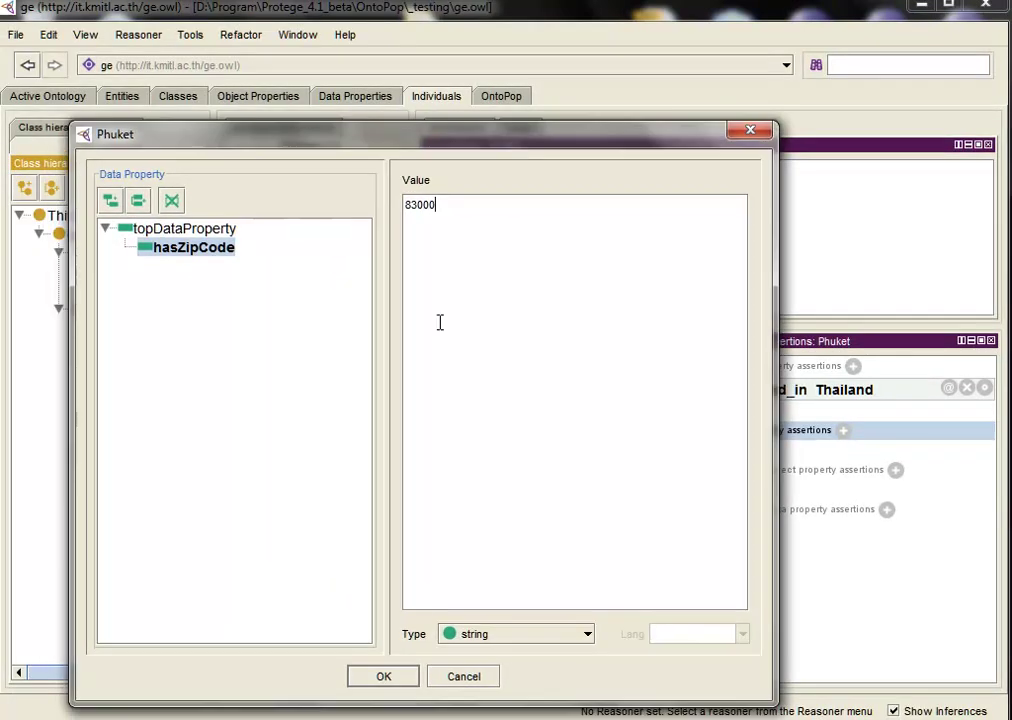
pyautogui.click(383, 680)
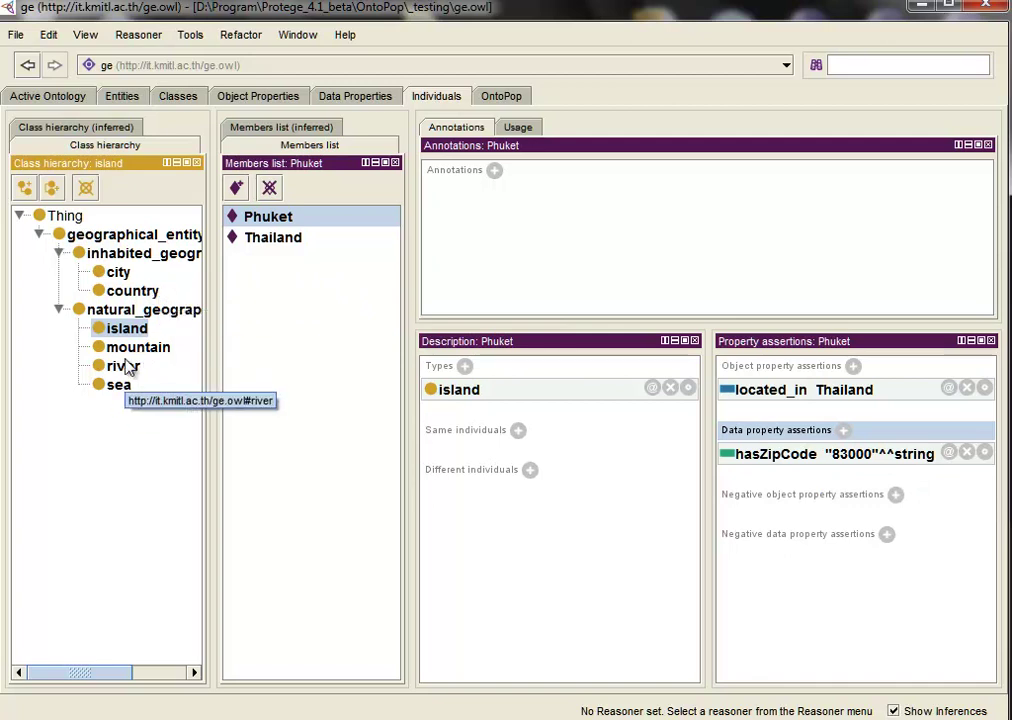
# Add an object property assertion to the sea individual Pattaya, relating it to Thailand through located_in.
pyautogui.click(125, 388)
pyautogui.click(289, 220)
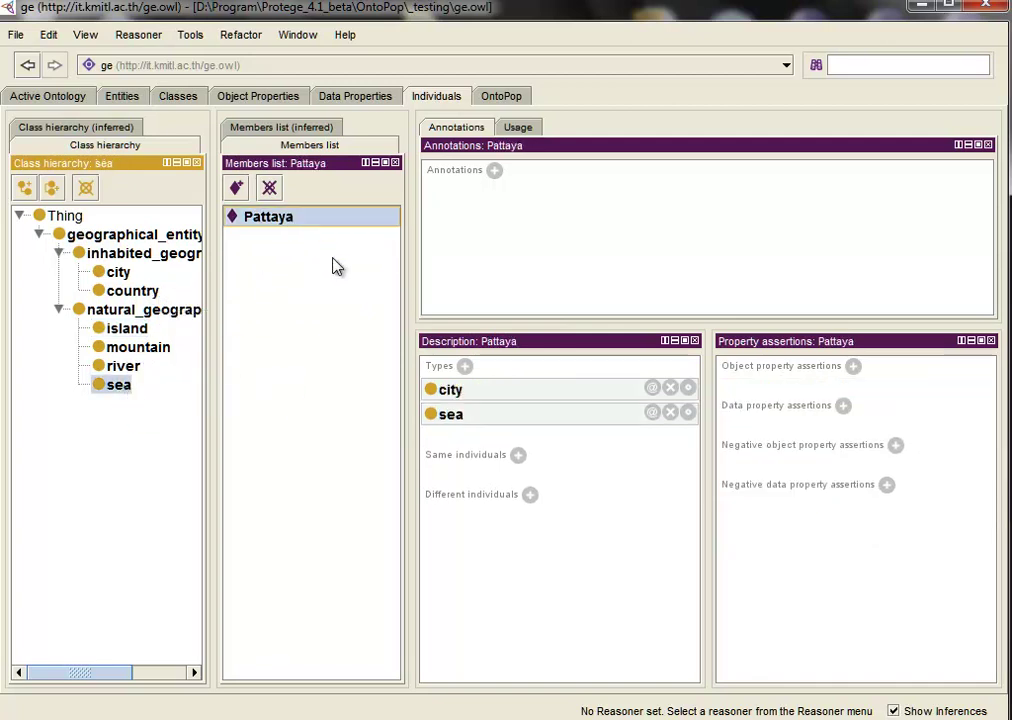
pyautogui.click(853, 367)
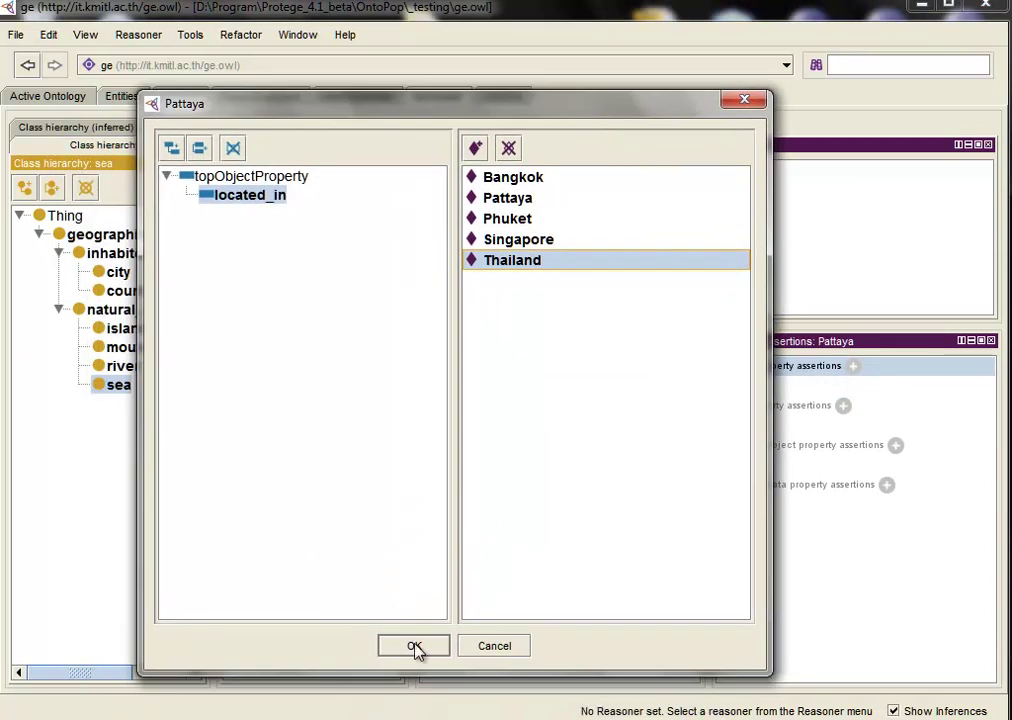
pyautogui.click(414, 647)
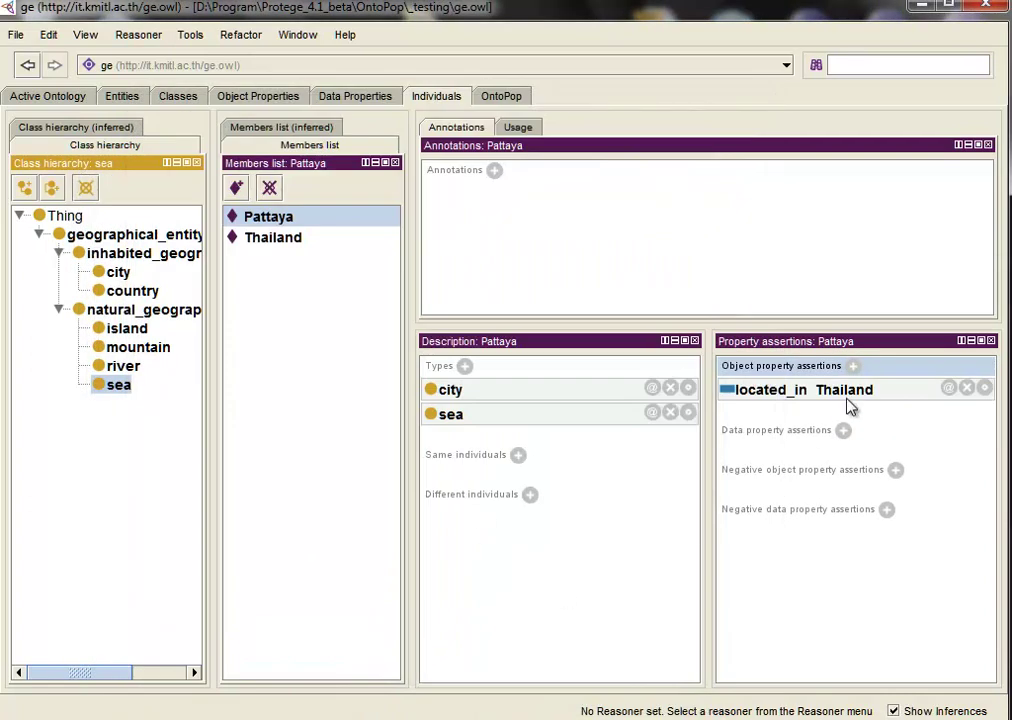